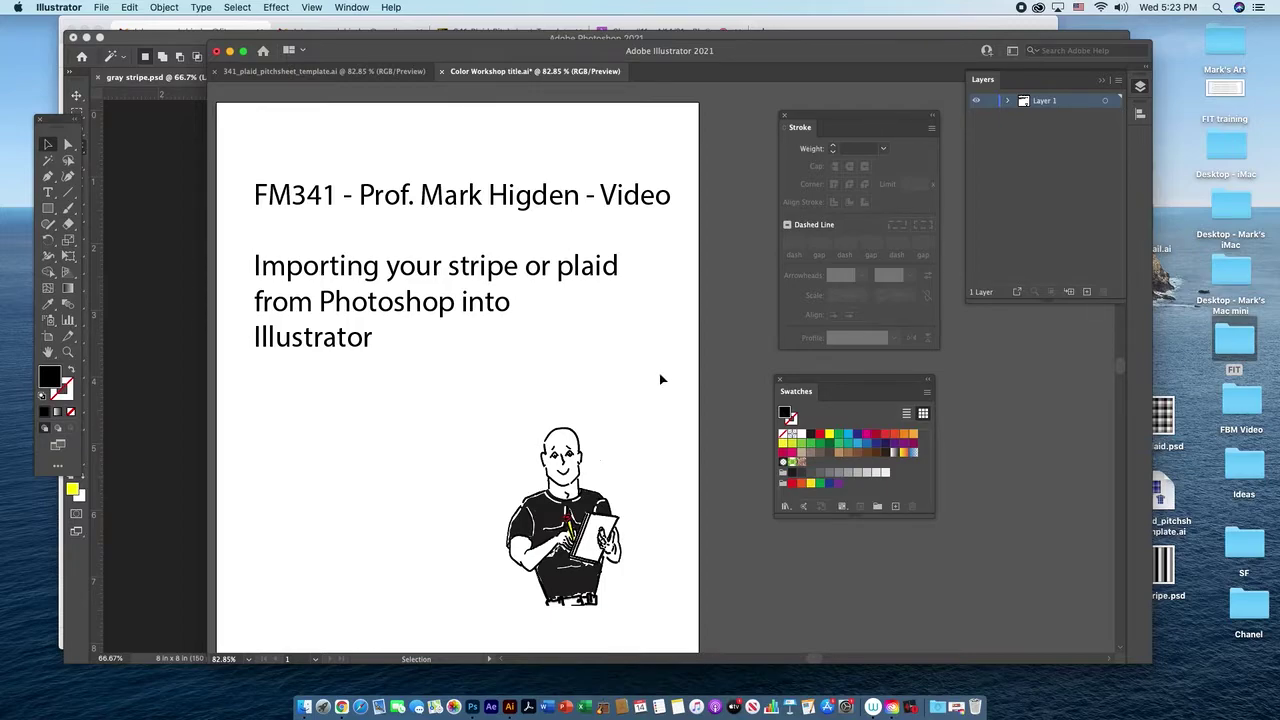
# - Hide Layer 2 of the gray plaid in Photoshop so only the vertical stripes remain
pyautogui.click(183, 40)
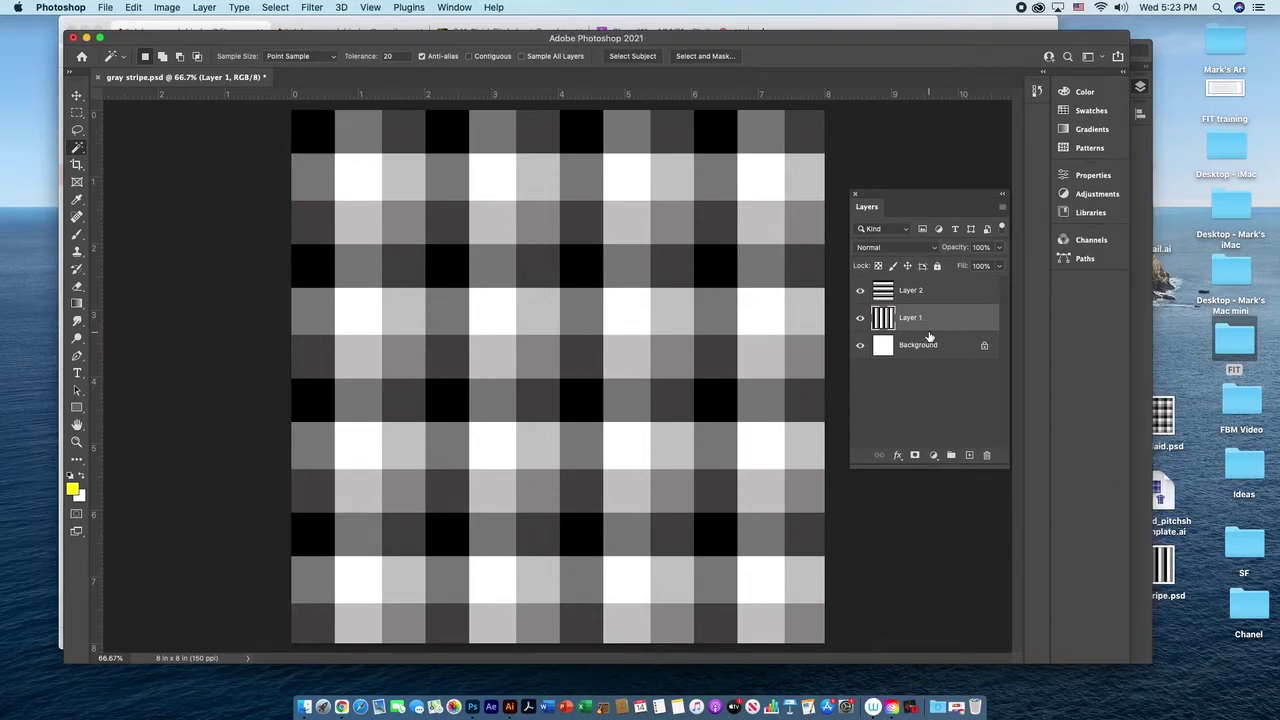
pyautogui.click(860, 291)
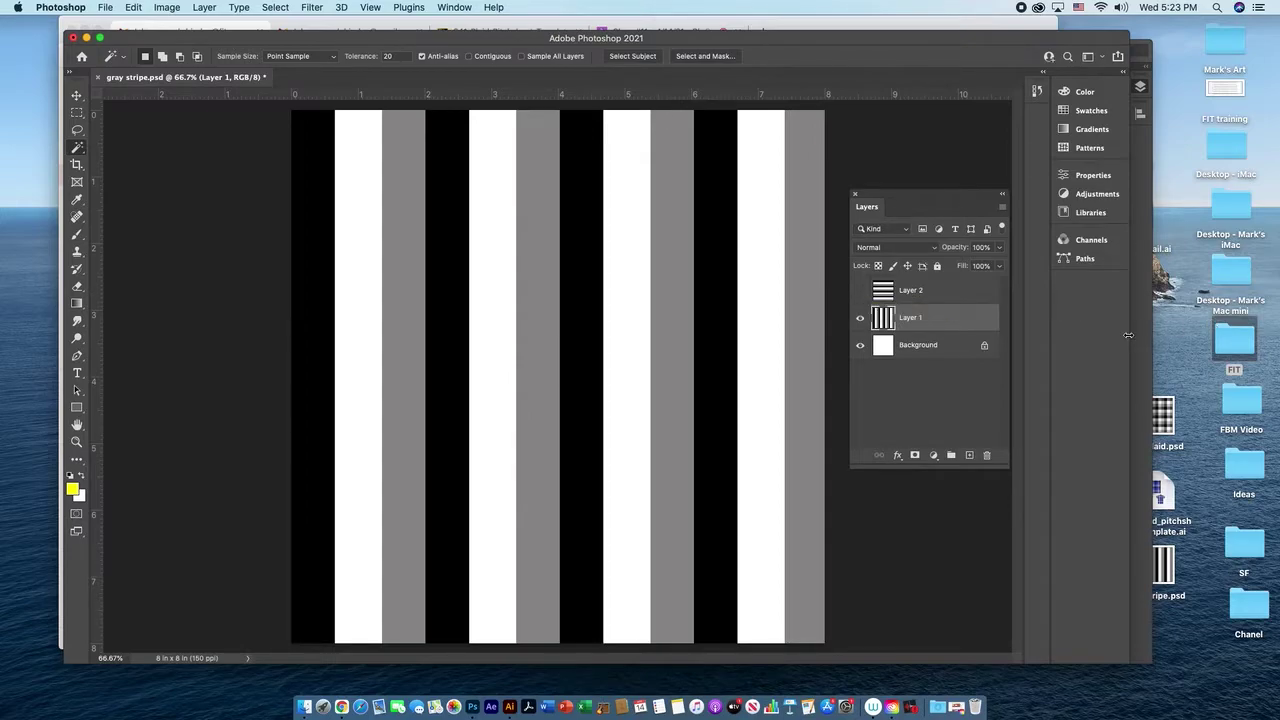
pyautogui.press('super+Tab')
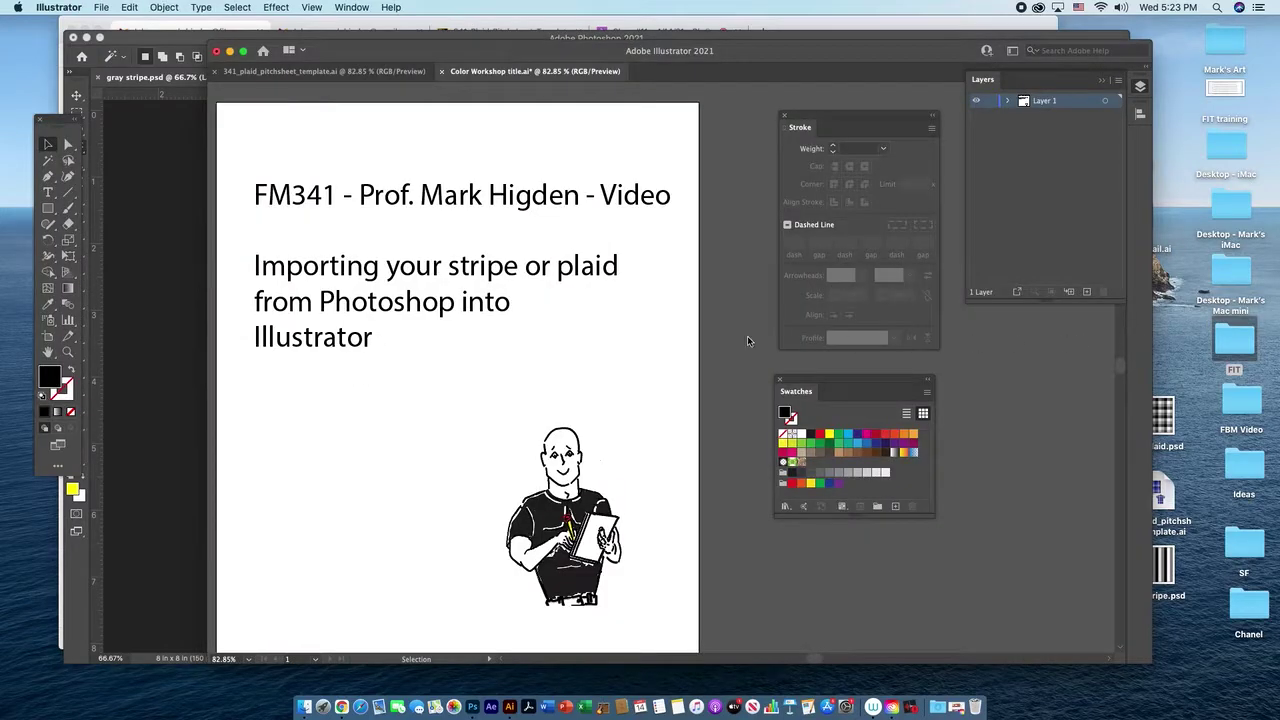
# - Bring up 341_plaid_pitchsheet_template, select the blue plaid, move the Stroke panel aside and close Swatches
pyautogui.click(331, 73)
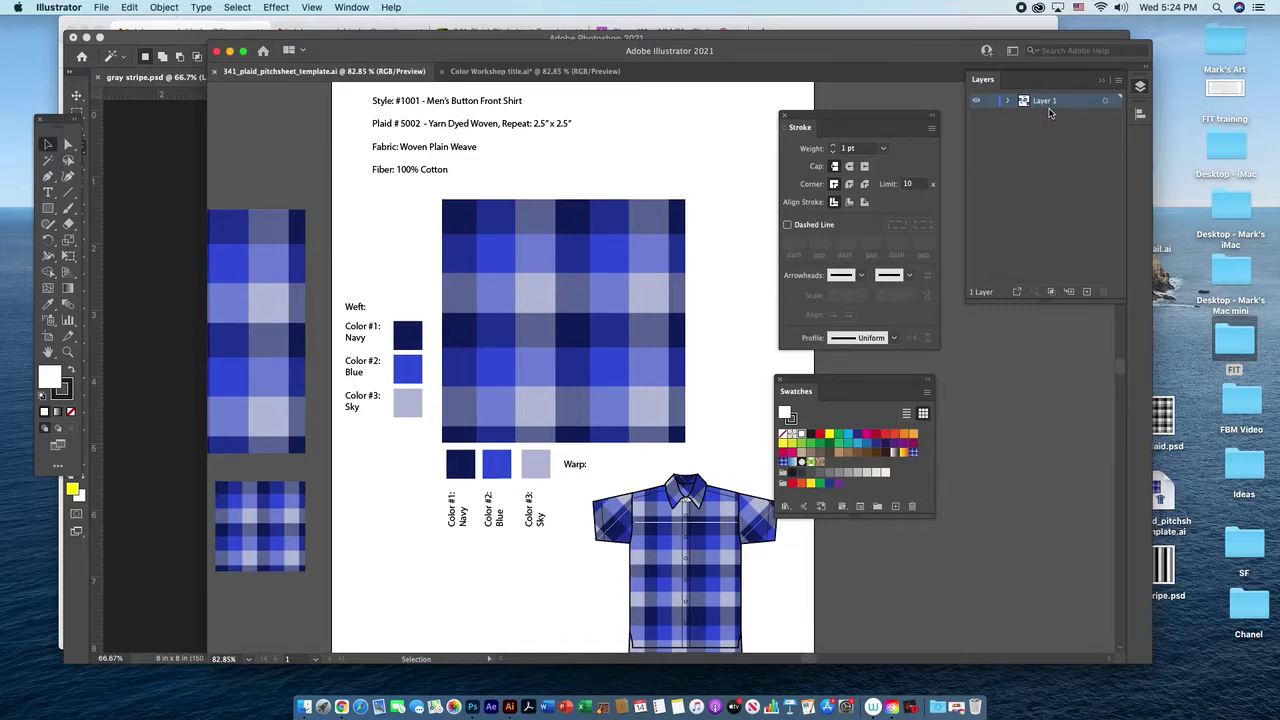
pyautogui.click(676, 374)
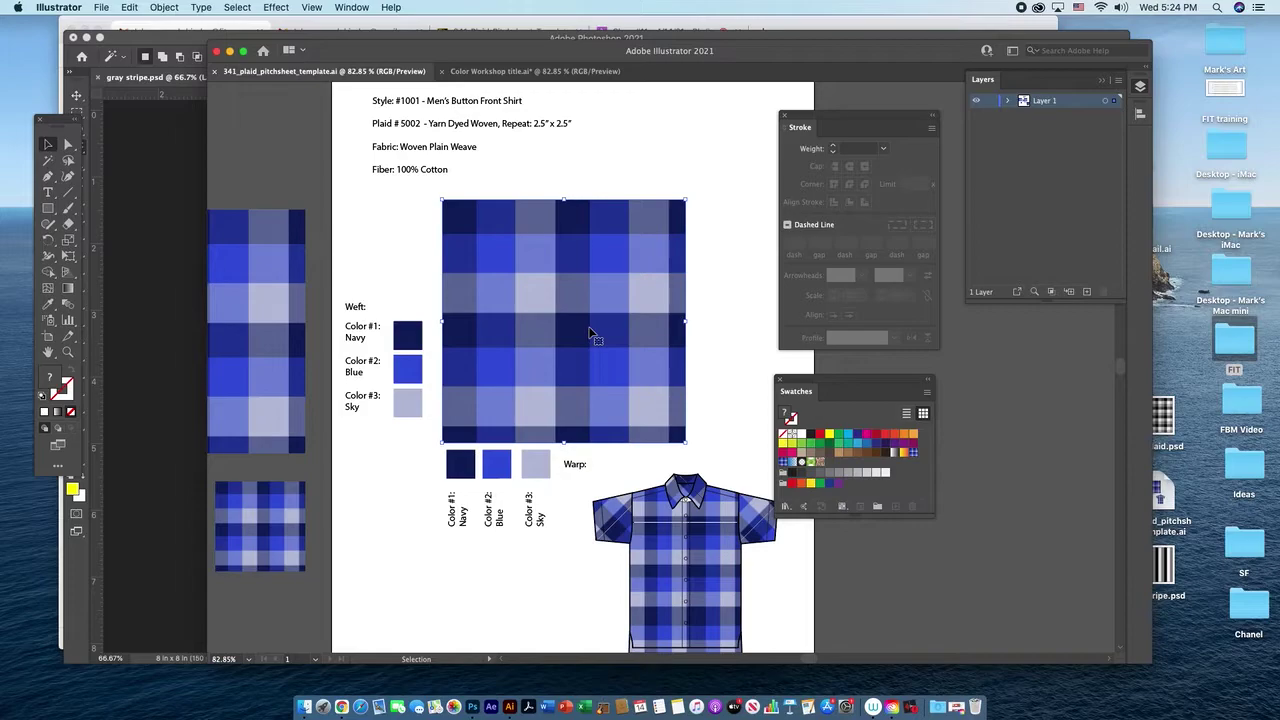
pyautogui.moveTo(808, 116)
pyautogui.mouseDown()
pyautogui.moveTo(864, 105)
pyautogui.moveTo(843, 385)
pyautogui.moveTo(1030, 318)
pyautogui.moveTo(968, 327)
pyautogui.mouseUp()
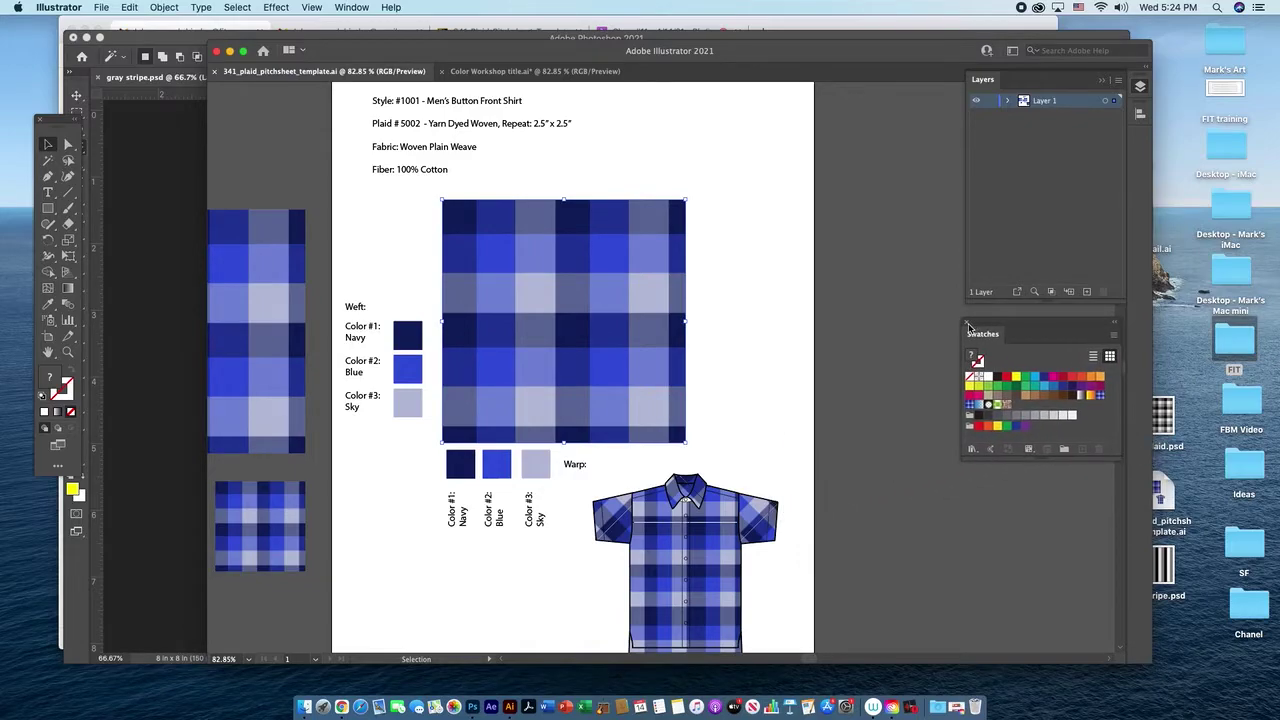
pyautogui.click(968, 323)
# - Place gray plaid.psd from the Desktop as a small tile beside the page's top right
pyautogui.click(99, 7)
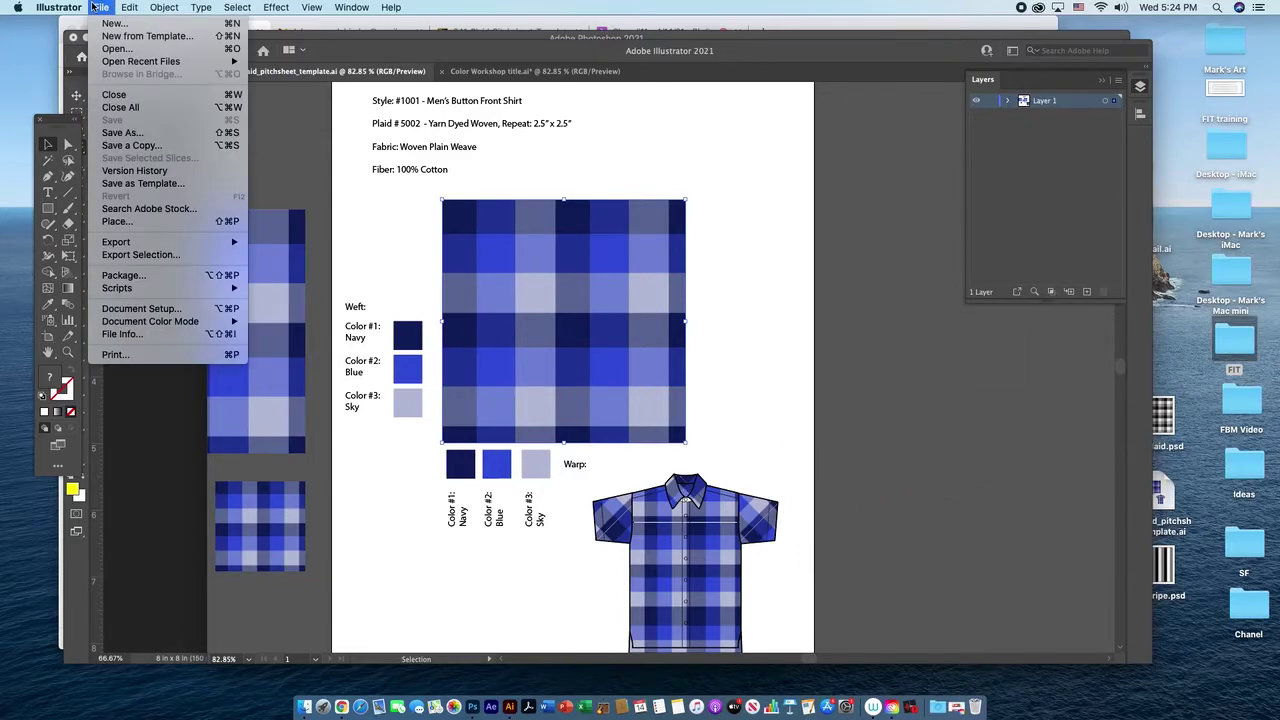
pyautogui.click(116, 221)
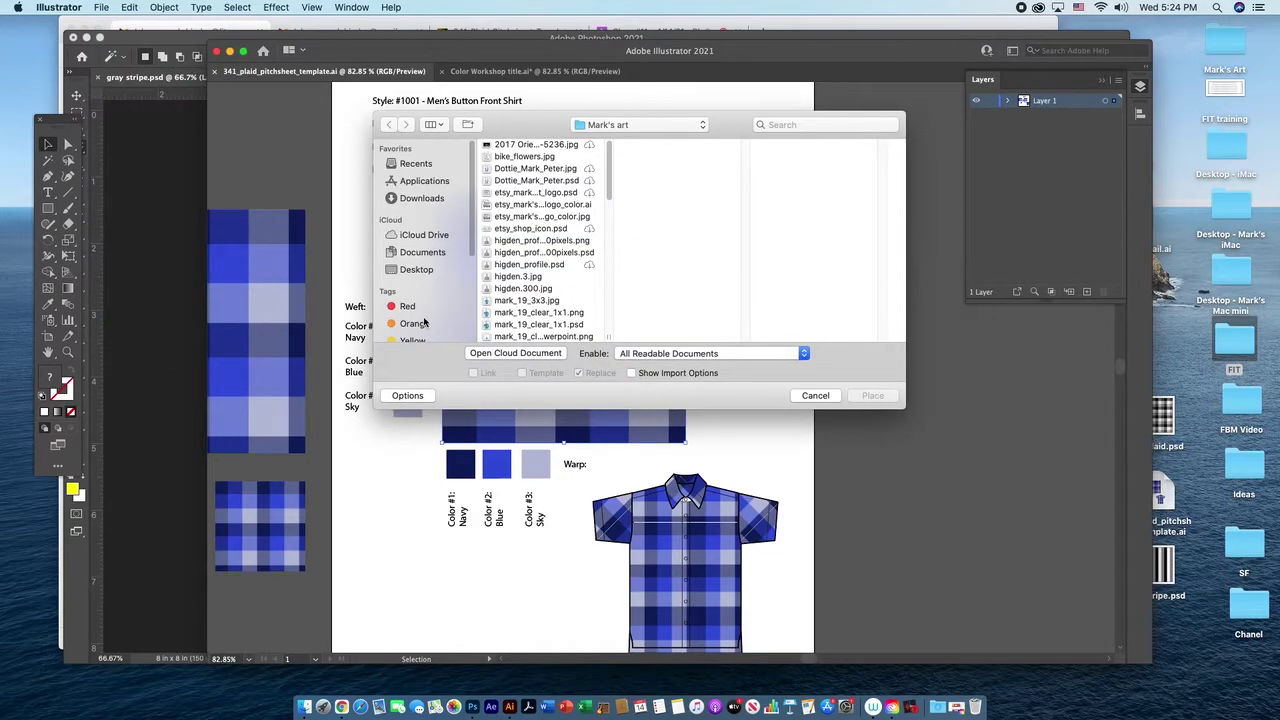
pyautogui.click(414, 251)
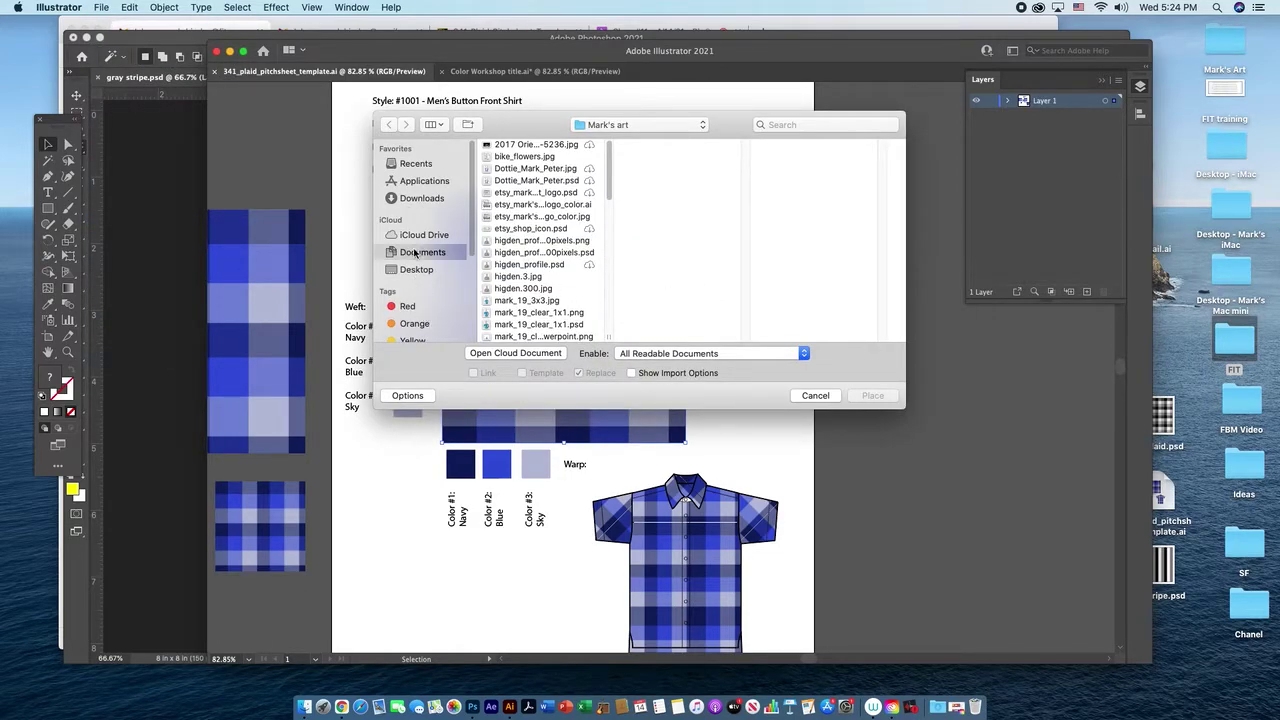
pyautogui.click(416, 269)
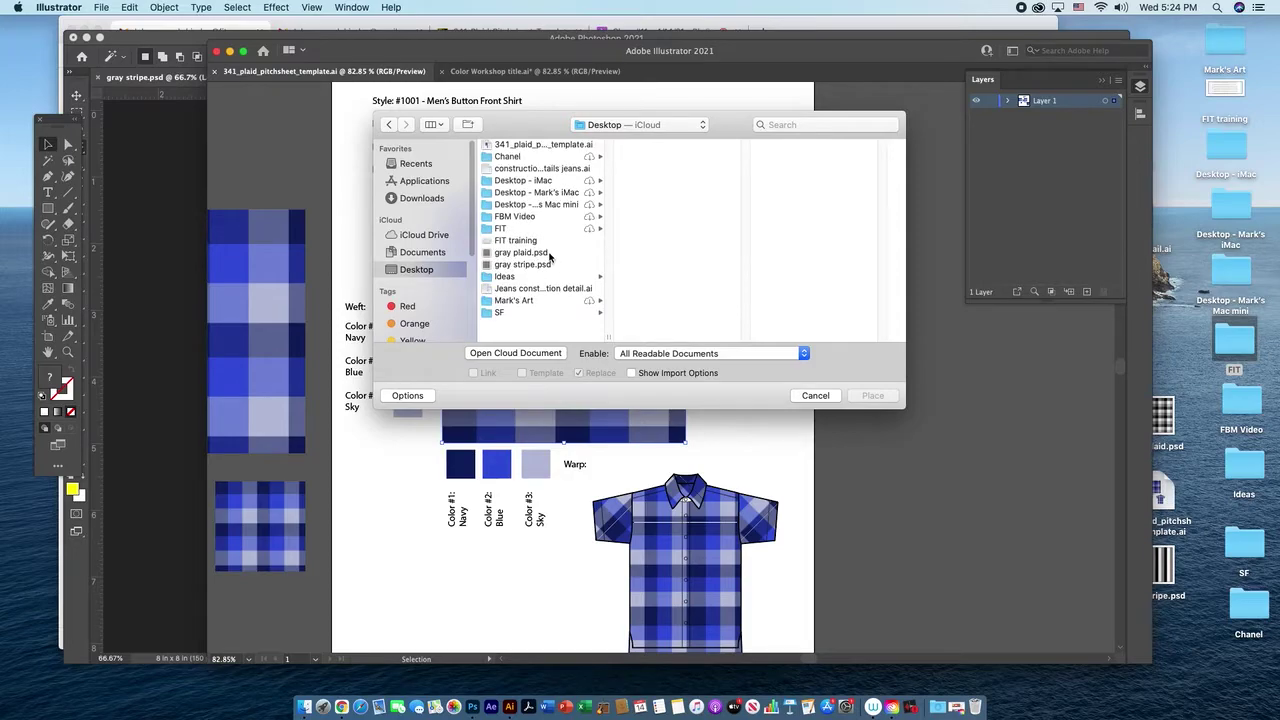
pyautogui.click(554, 256)
pyautogui.click(873, 396)
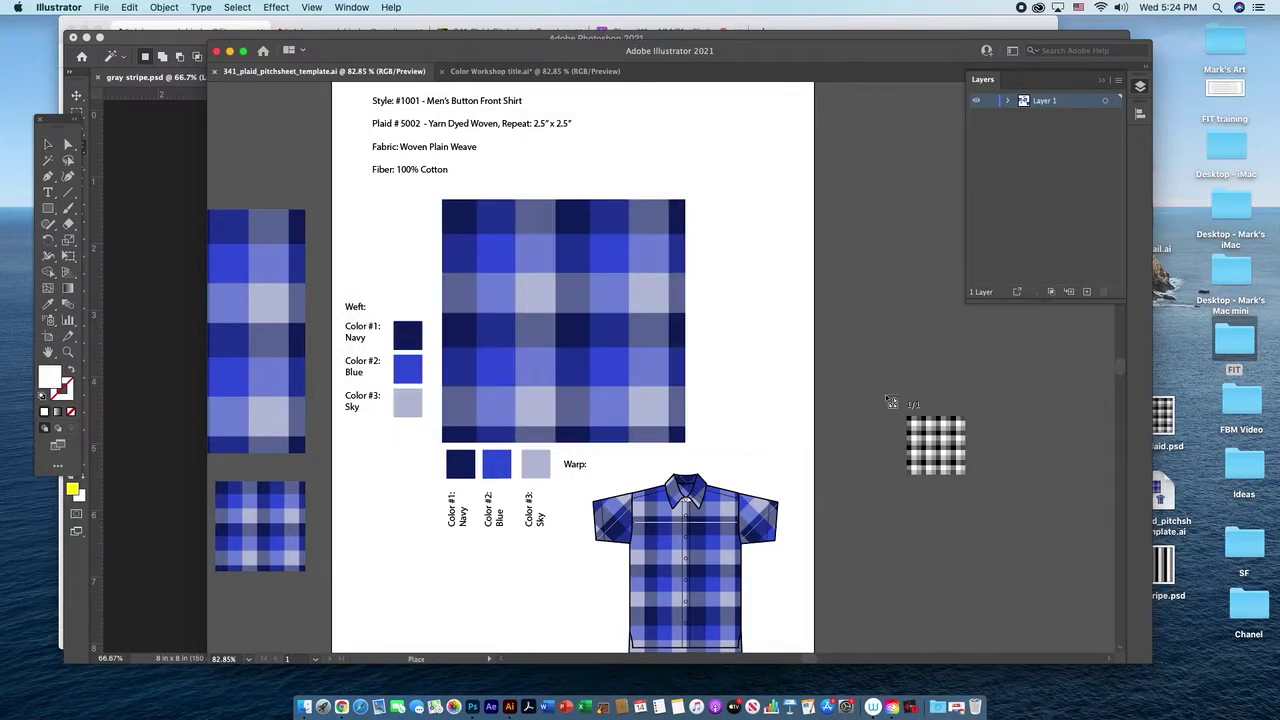
pyautogui.click(848, 246)
pyautogui.moveTo(916, 354); pyautogui.dragTo(767, 252)
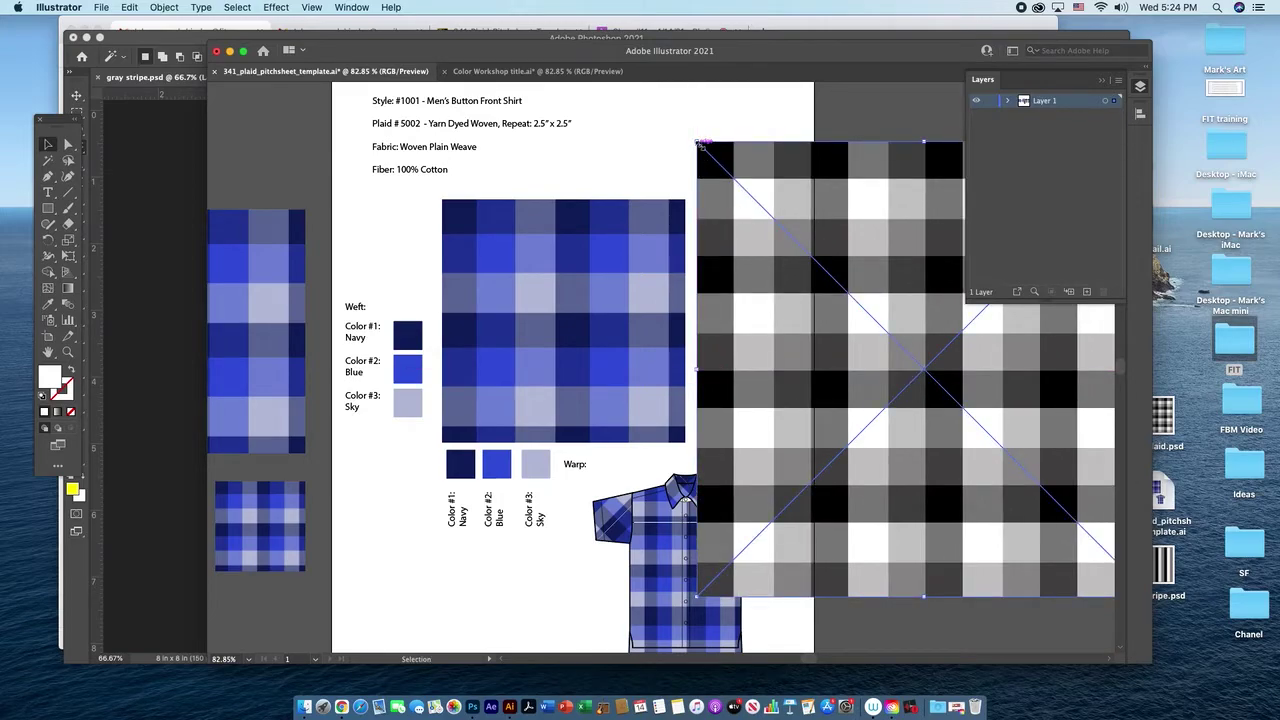
pyautogui.moveTo(699, 144); pyautogui.dragTo(994, 434)
pyautogui.moveTo(1013, 515); pyautogui.dragTo(786, 209)
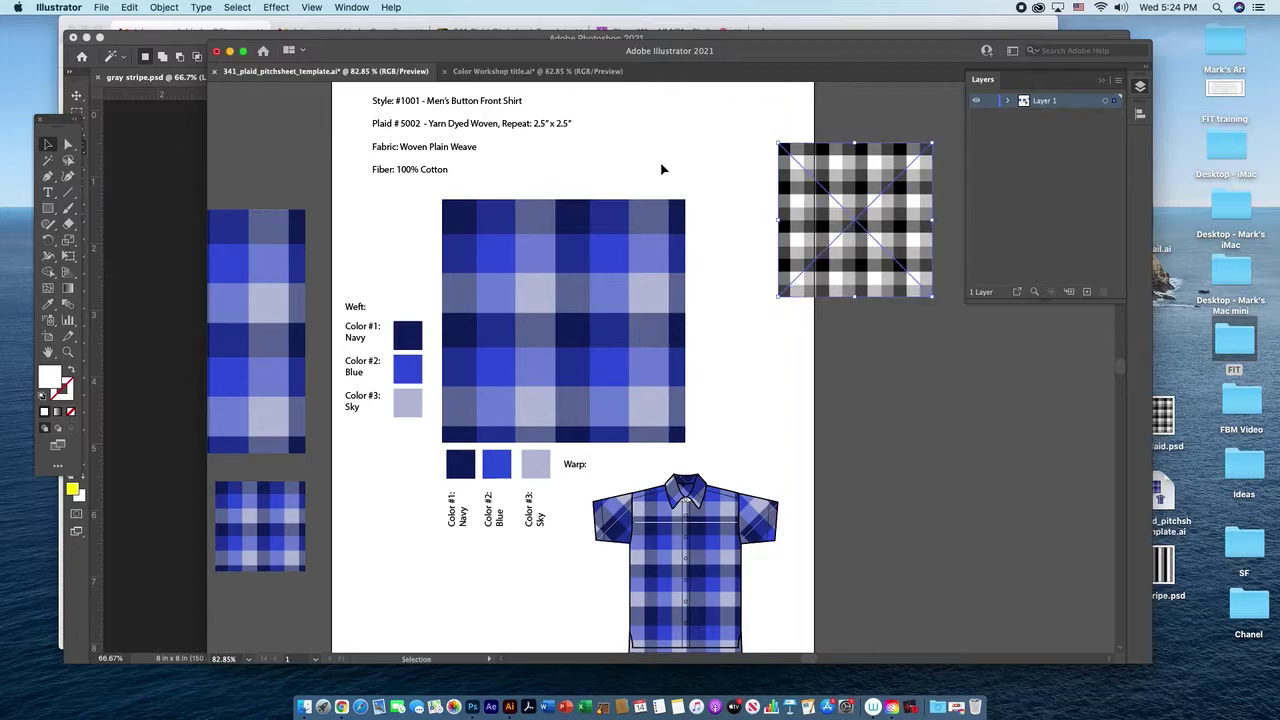
# - Place gray stripe.psd, scaled to about 2.83 in, just below the plaid tile
pyautogui.click(104, 8)
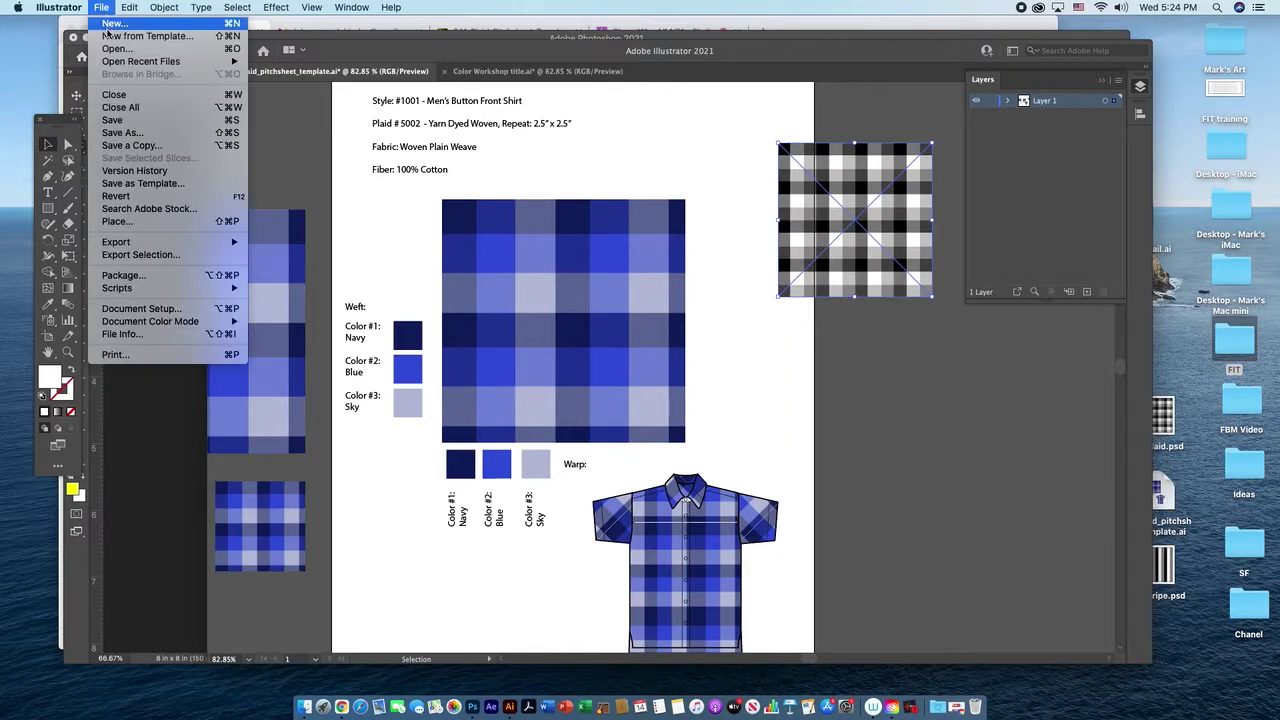
pyautogui.click(129, 223)
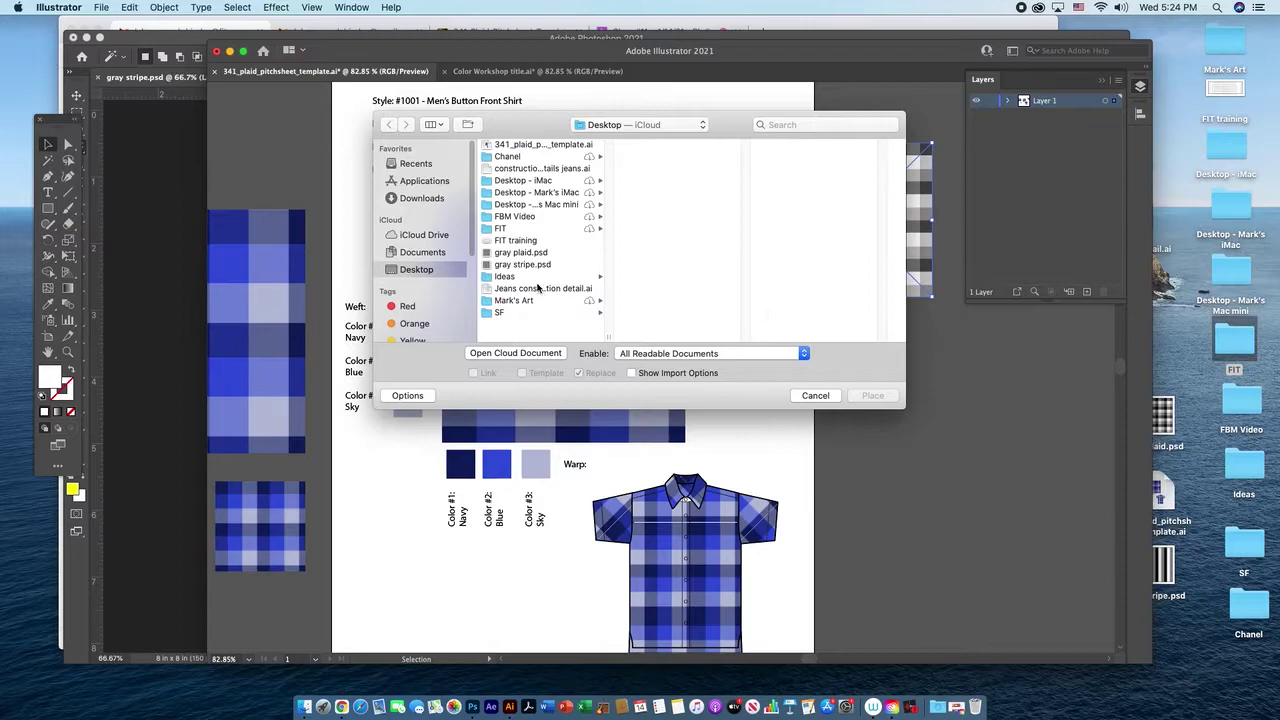
pyautogui.click(529, 266)
pyautogui.click(872, 396)
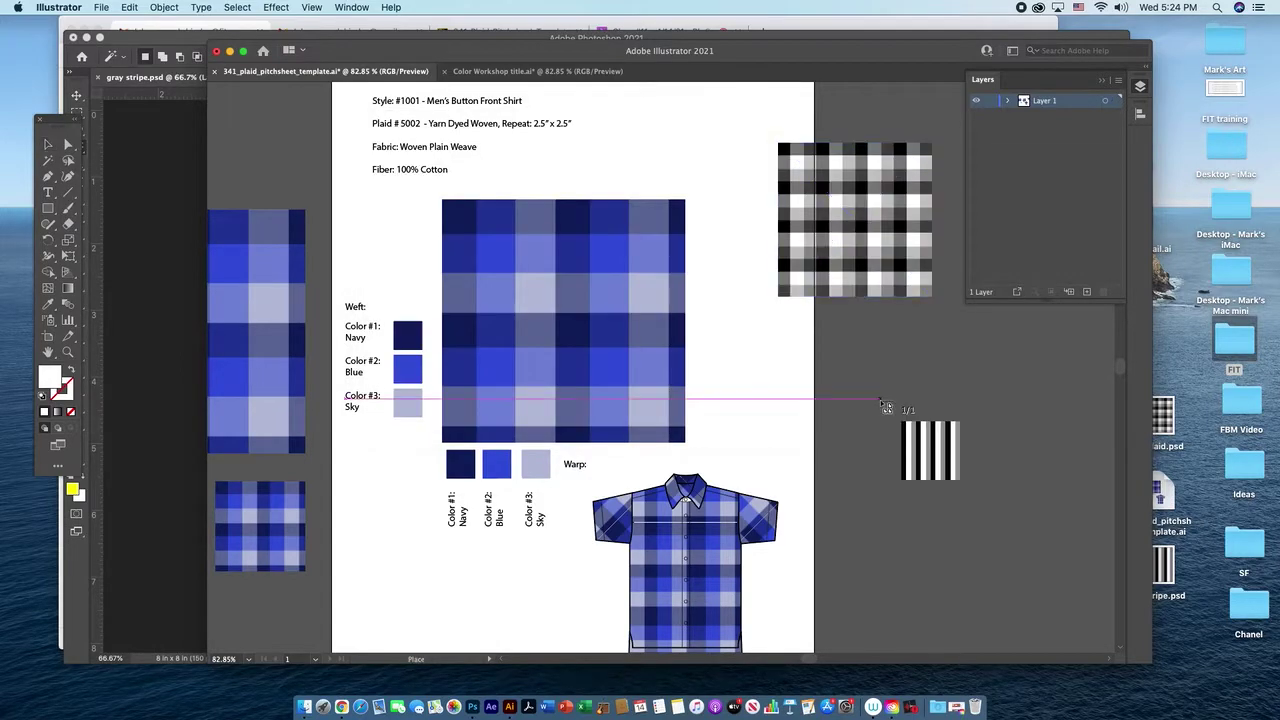
pyautogui.click(881, 402)
pyautogui.moveTo(838, 355); pyautogui.dragTo(970, 505)
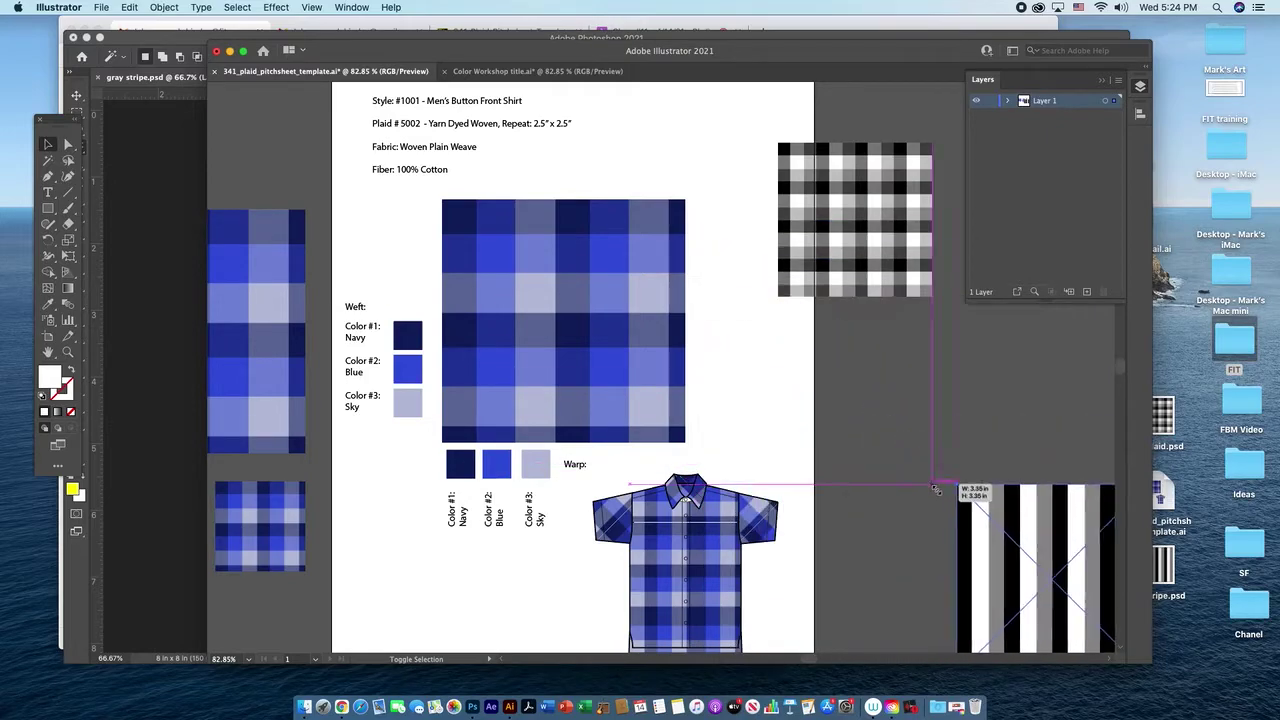
pyautogui.moveTo(1025, 558); pyautogui.dragTo(855, 380)
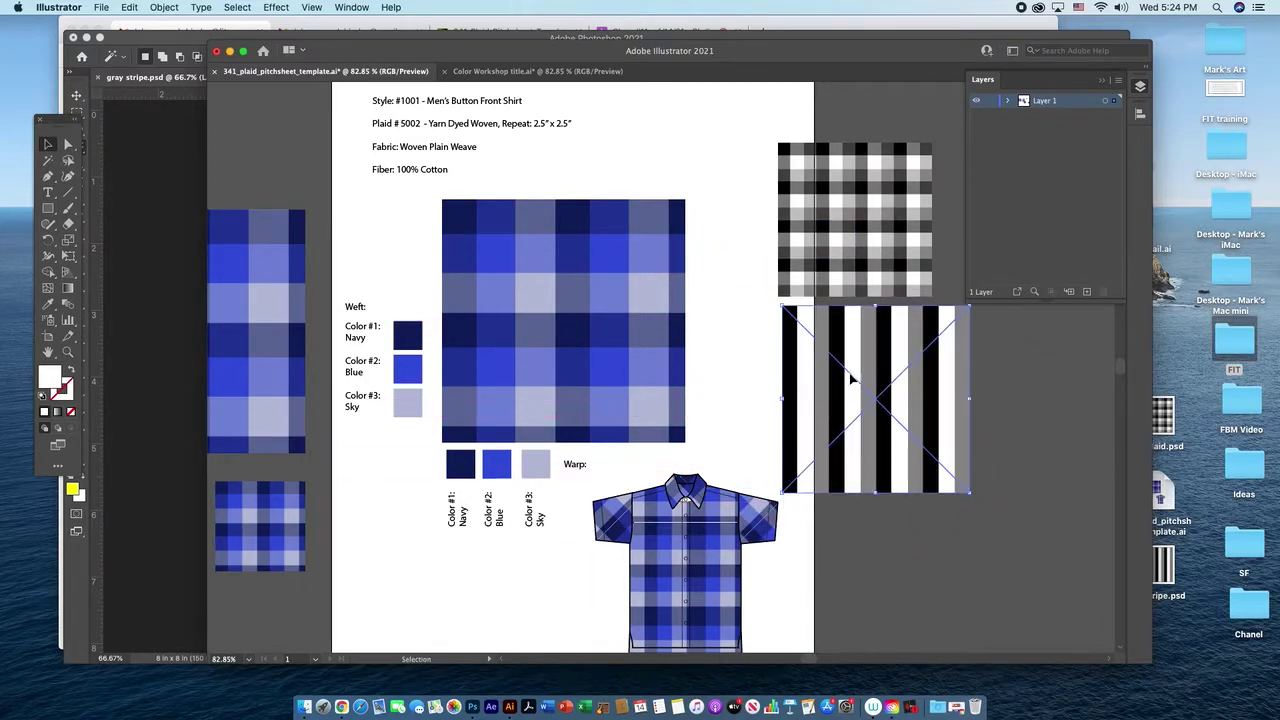
pyautogui.moveTo(972, 491); pyautogui.dragTo(940, 468)
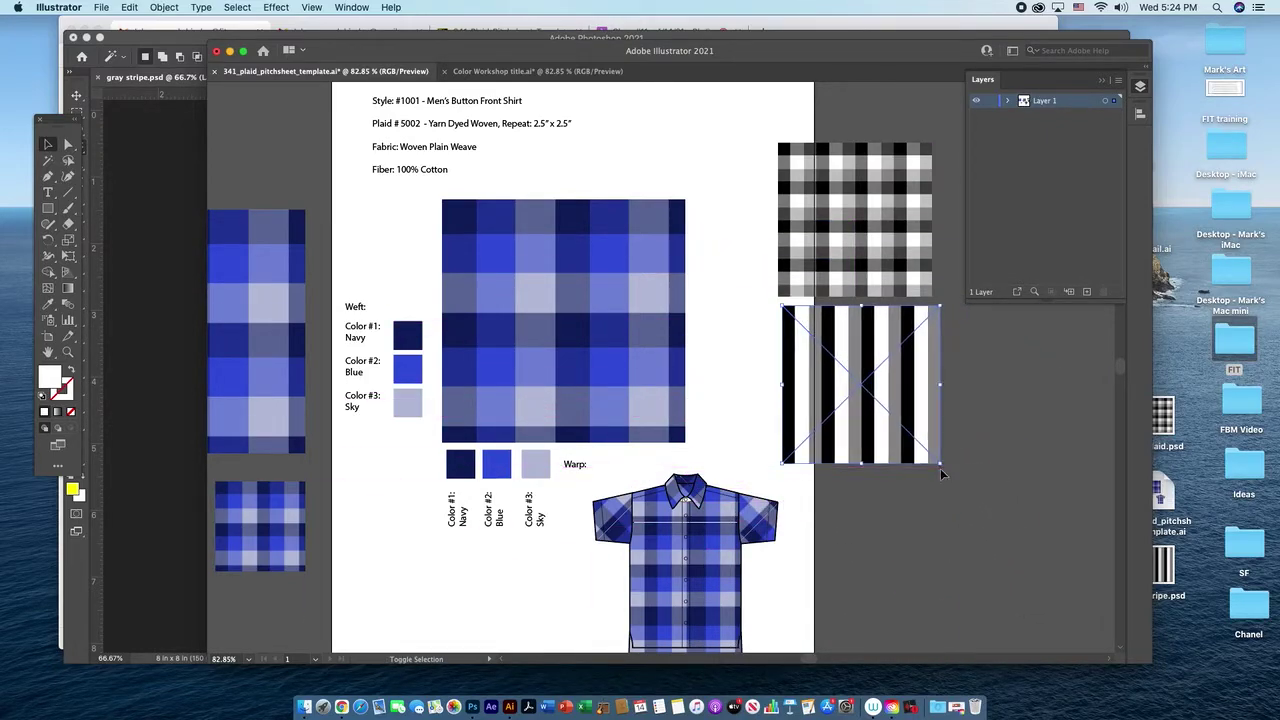
pyautogui.moveTo(914, 400); pyautogui.dragTo(913, 404)
pyautogui.click(886, 231)
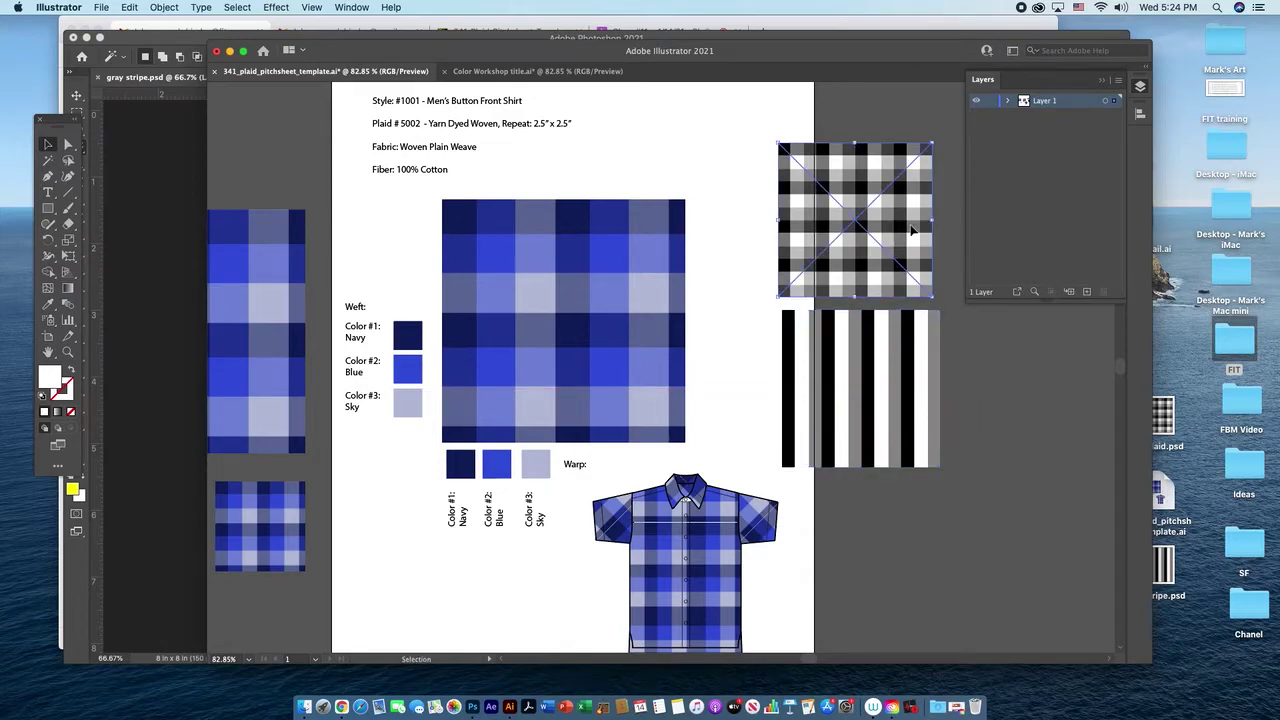
# - Move the gray plaid over the blue plaid square so it covers it at 4.25 × 4.25 in
pyautogui.moveTo(908, 234); pyautogui.dragTo(685, 441)
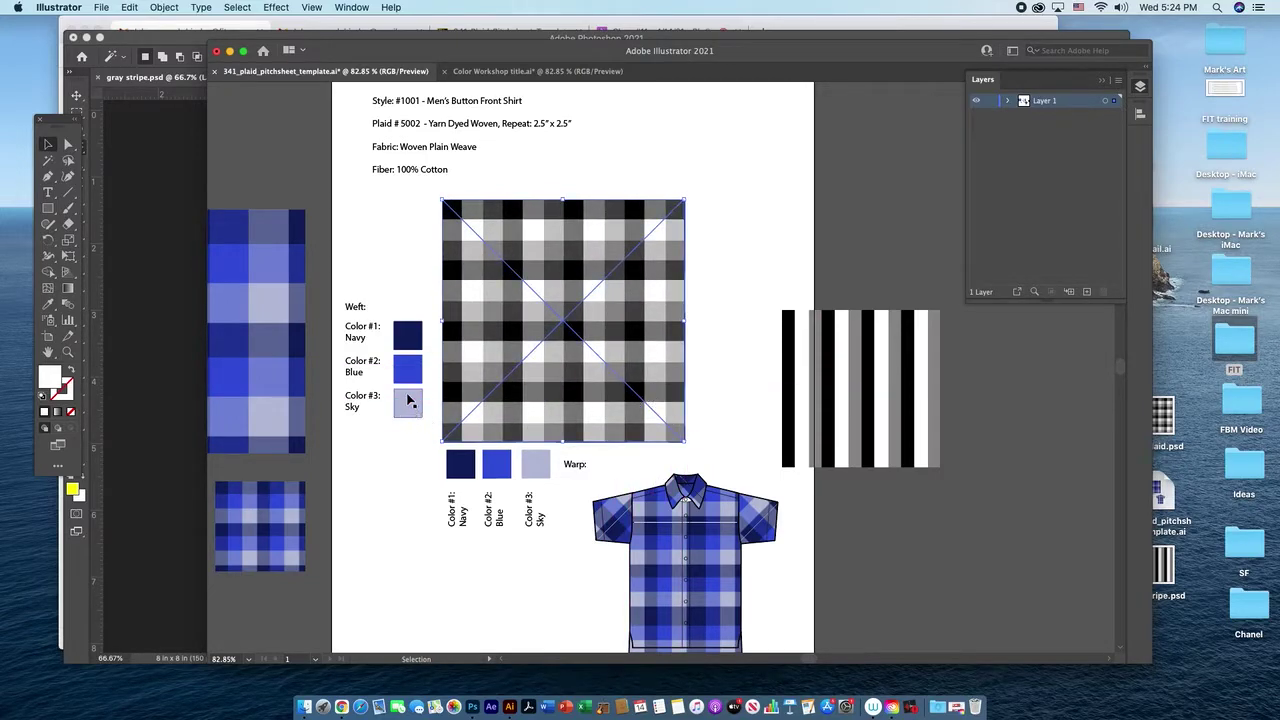
pyautogui.click(407, 441)
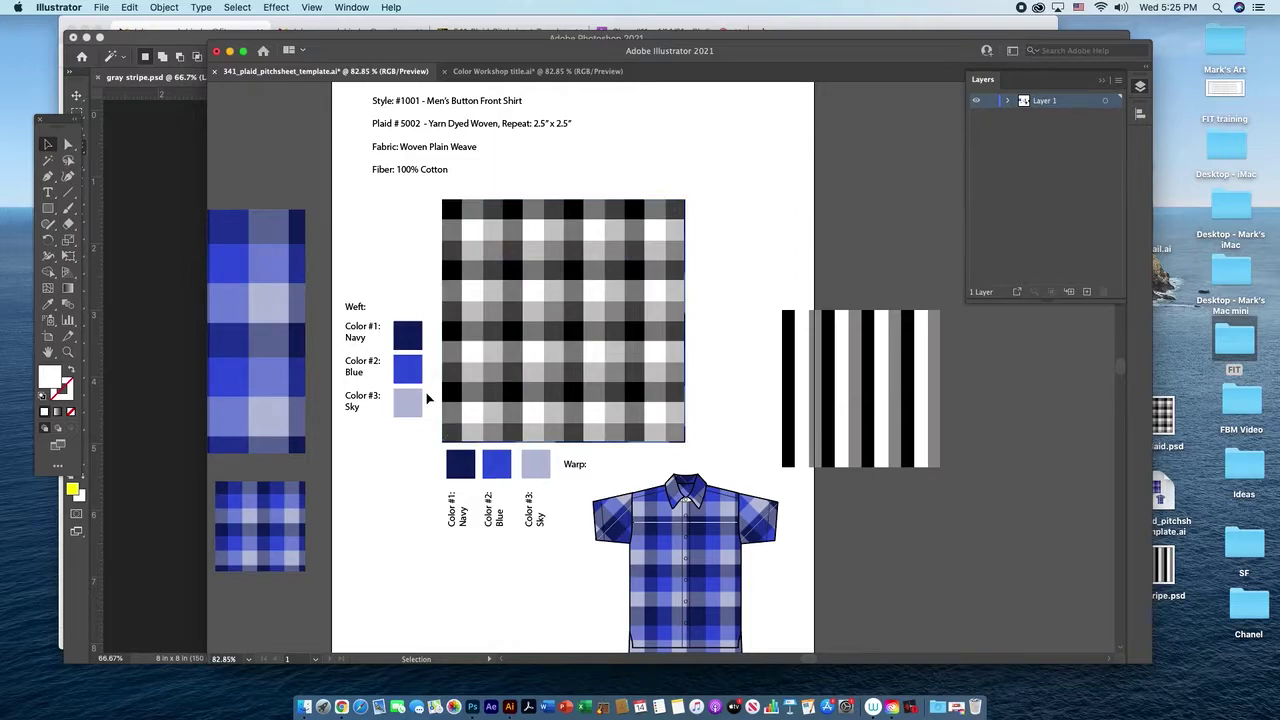
pyautogui.click(466, 477)
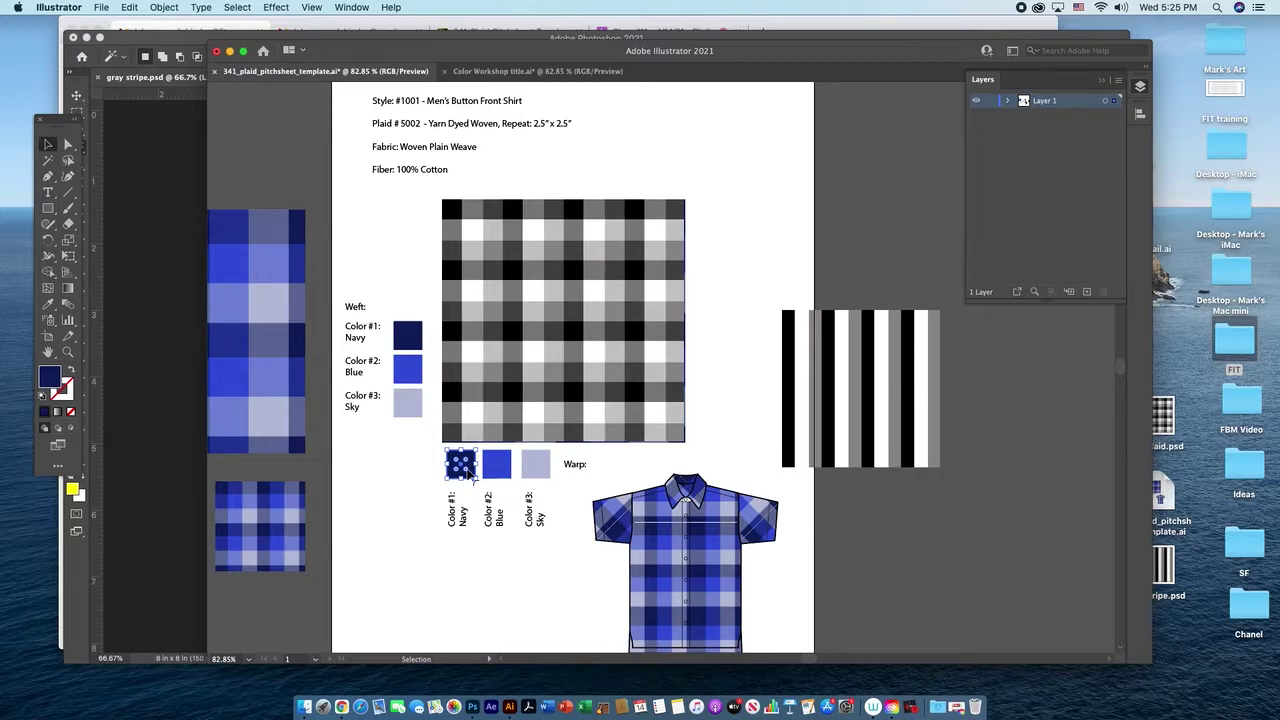
# - Eyedrop black from the gray plaid into the warp Navy chip and light grey into the warp Blue chip
pyautogui.press('i')
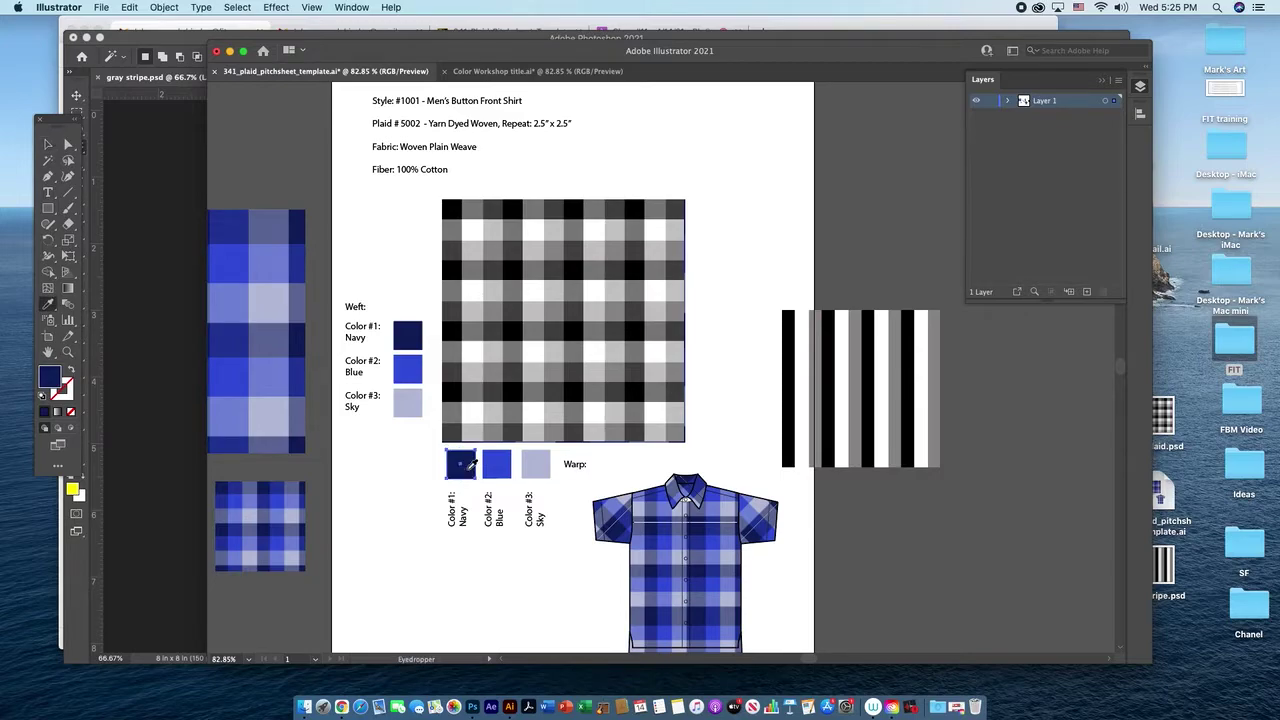
pyautogui.click(511, 391)
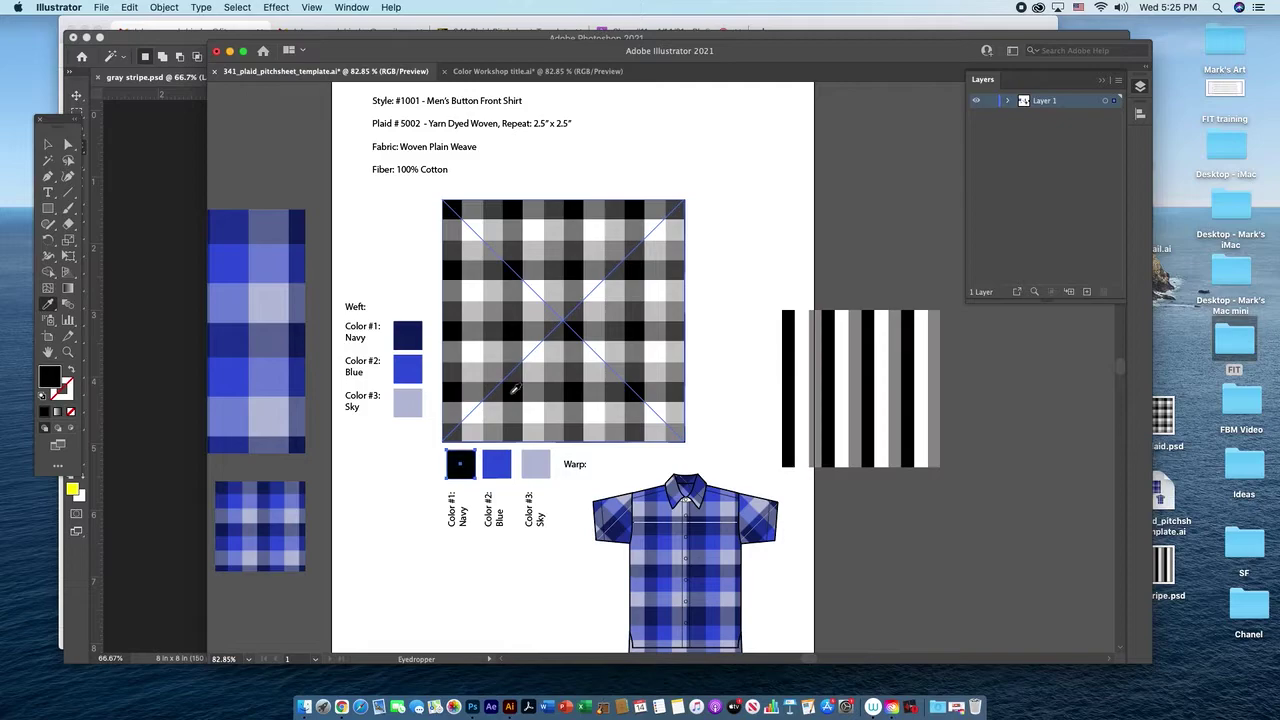
pyautogui.press('v')
pyautogui.click(498, 472)
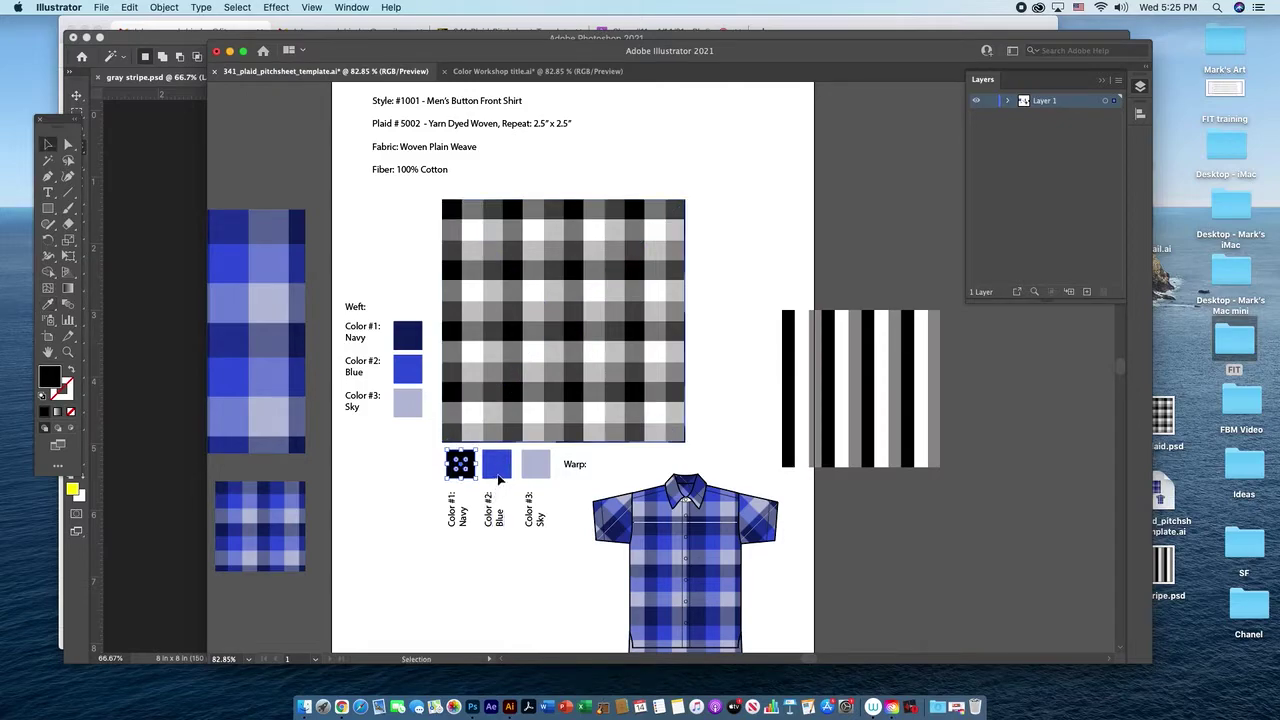
pyautogui.press('i')
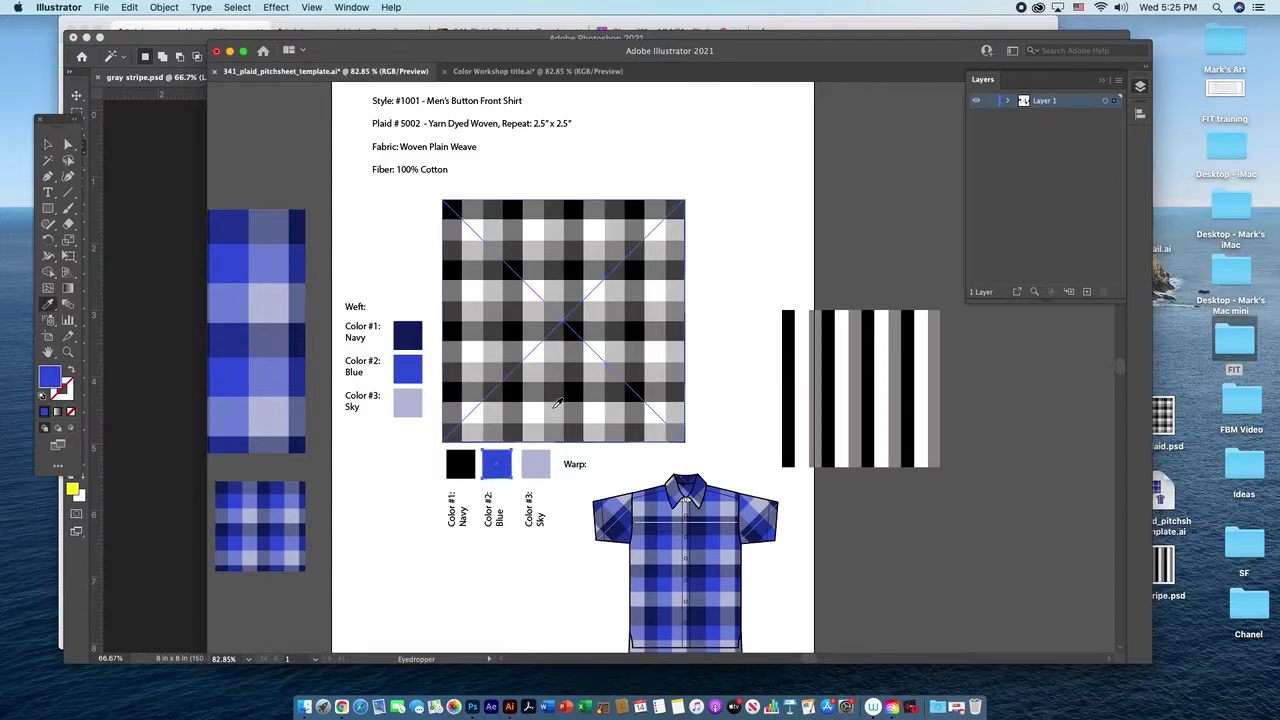
pyautogui.click(558, 342)
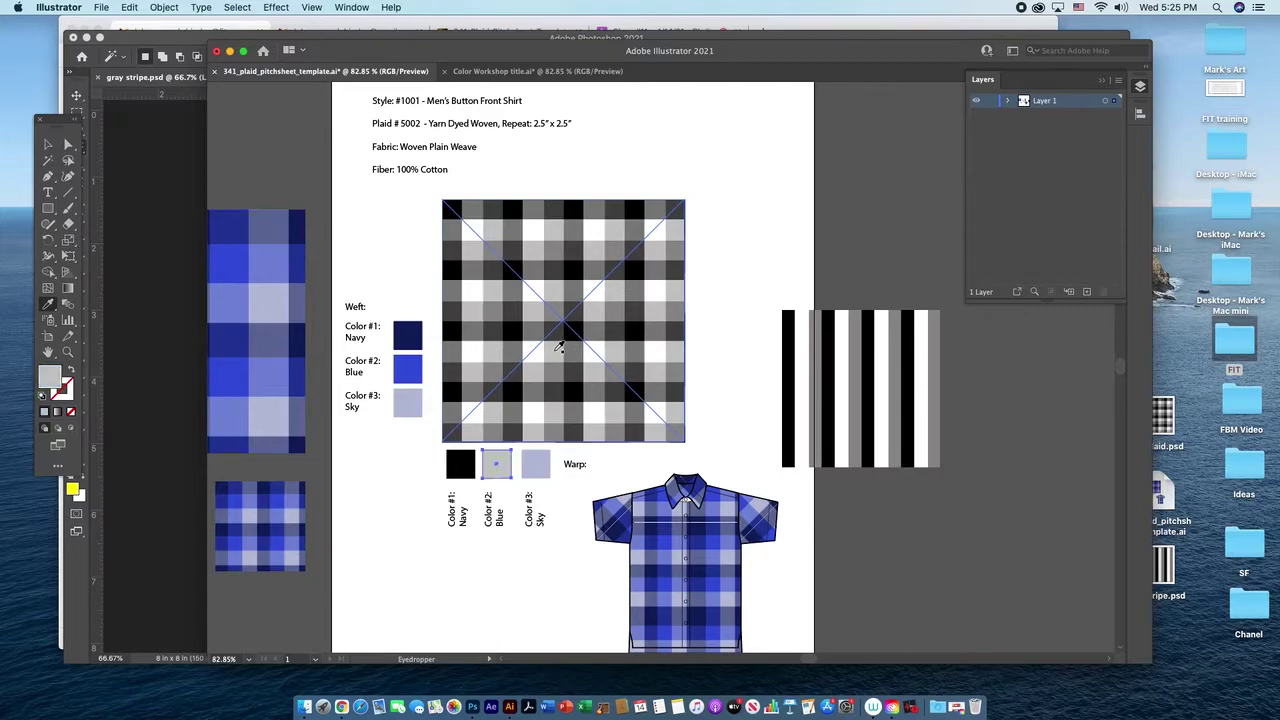
pyautogui.keyDown('shift'); pyautogui.keyDown('super'); pyautogui.click(549, 452); pyautogui.keyUp('super'); pyautogui.keyUp('shift')
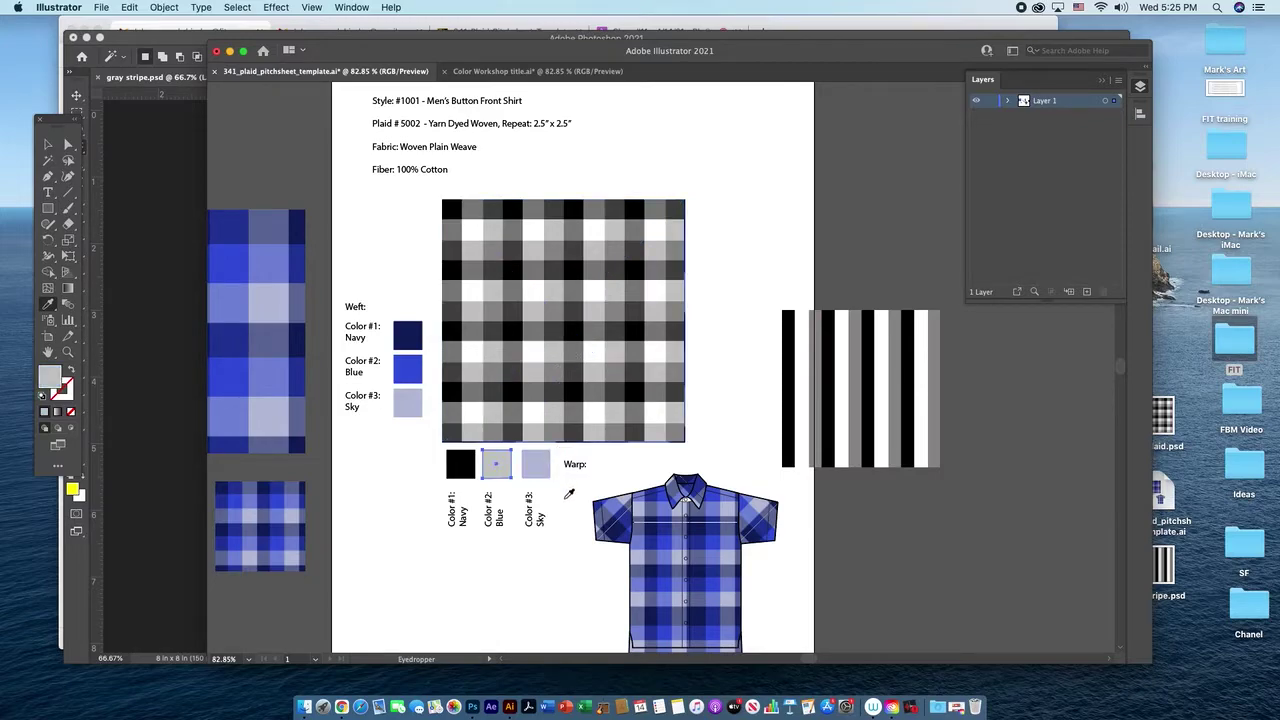
# - Eyedrop white from the gray plaid into the warp Sky chip
pyautogui.press('v')
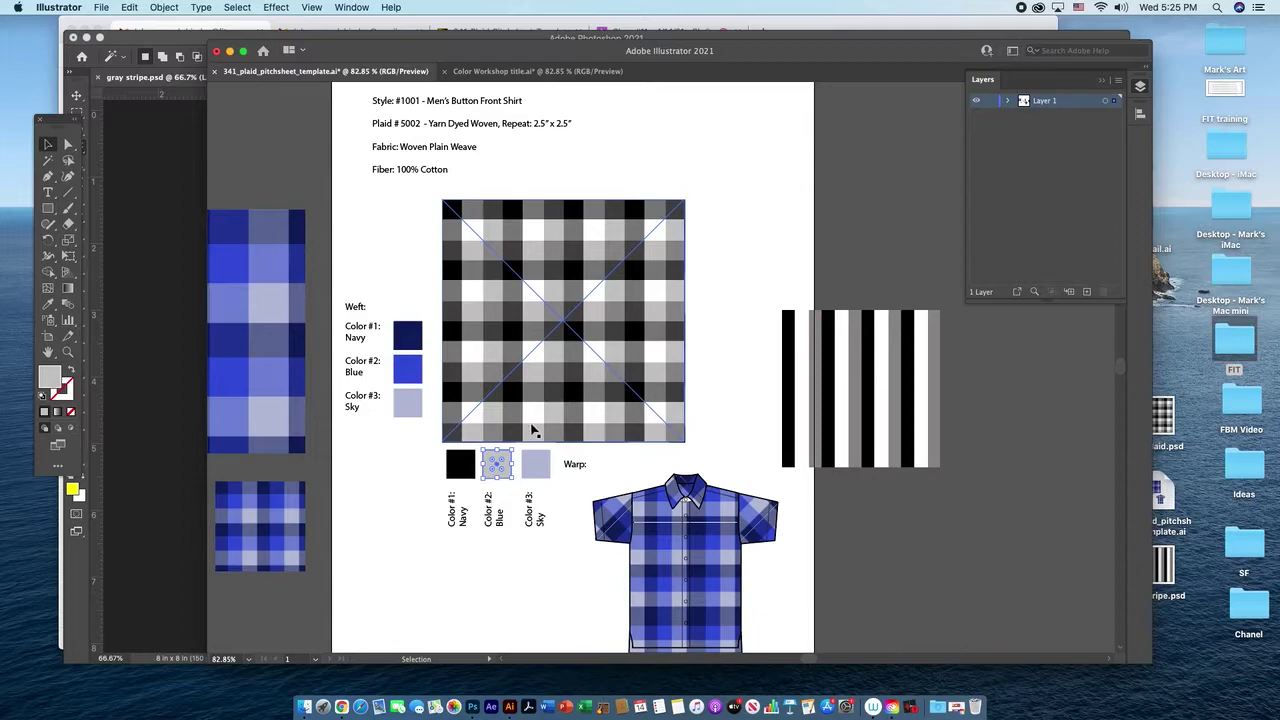
pyautogui.click(545, 477)
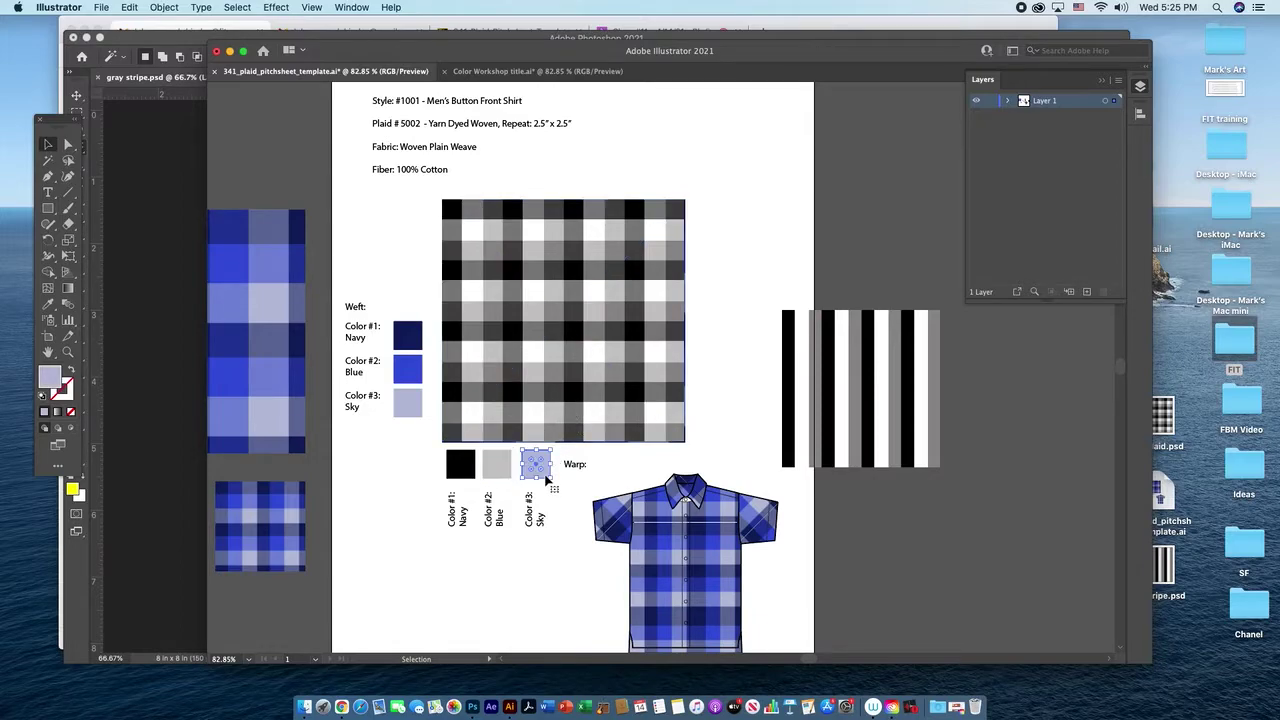
pyautogui.press('i')
pyautogui.click(541, 415)
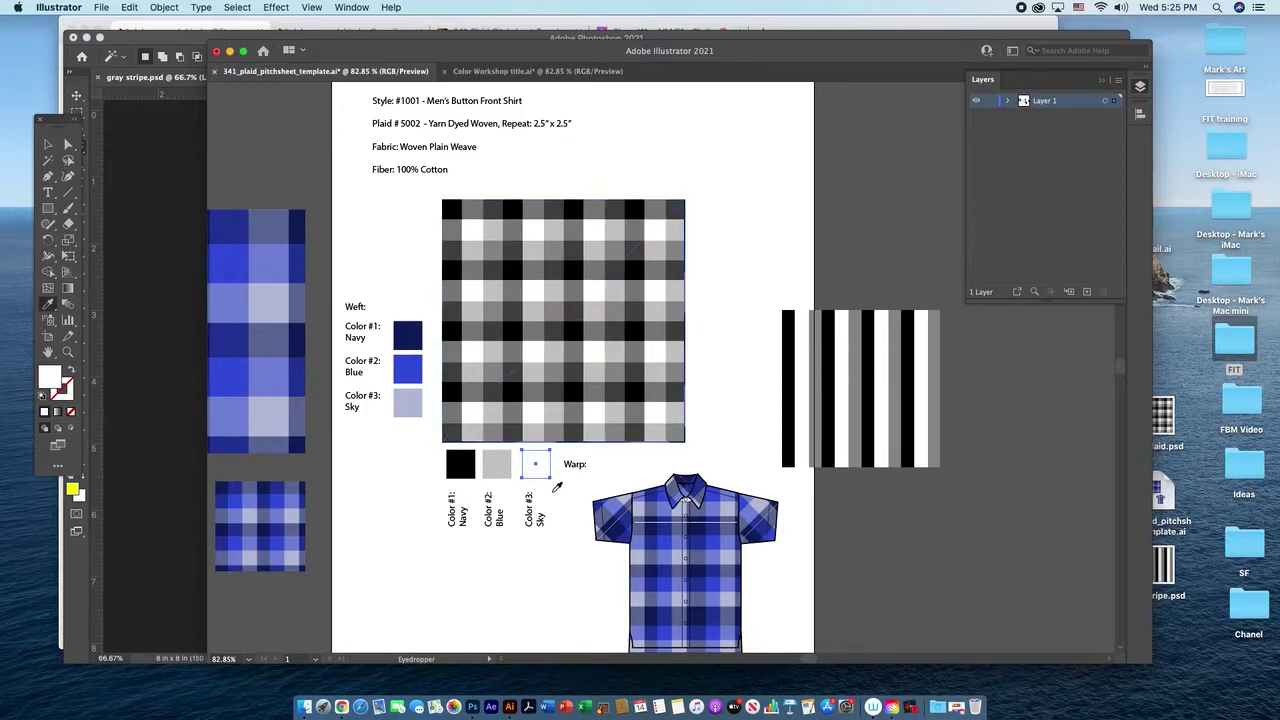
pyautogui.press('v')
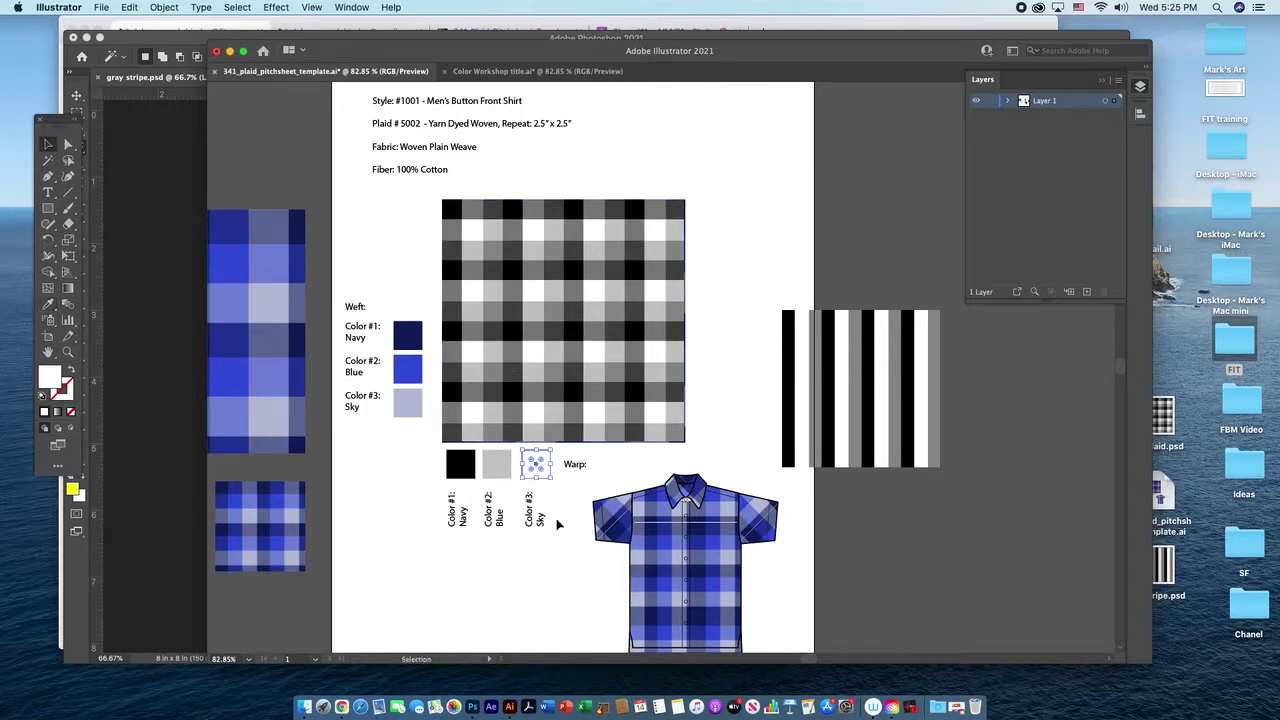
pyautogui.click(410, 340)
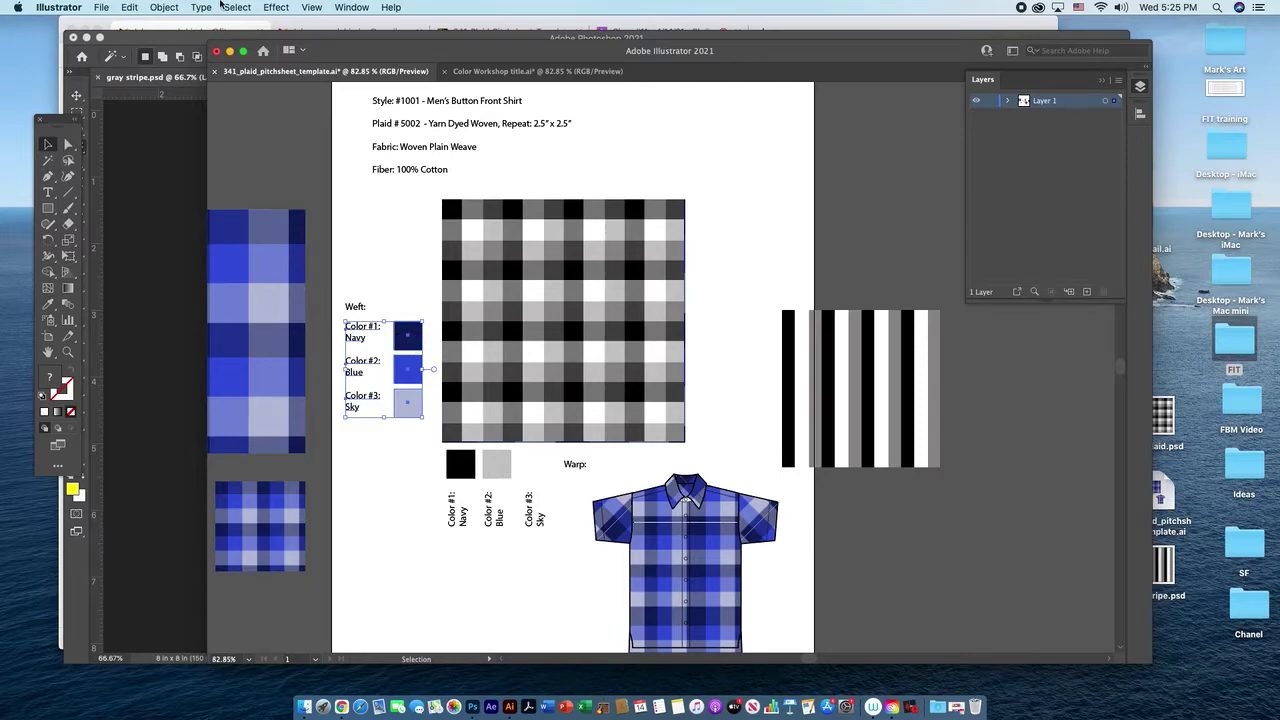
# - Ungroup the weft labels and chips and eyedrop black from the plaid into the weft Navy chip
pyautogui.click(164, 8)
pyautogui.click(180, 163)
pyautogui.click(386, 271)
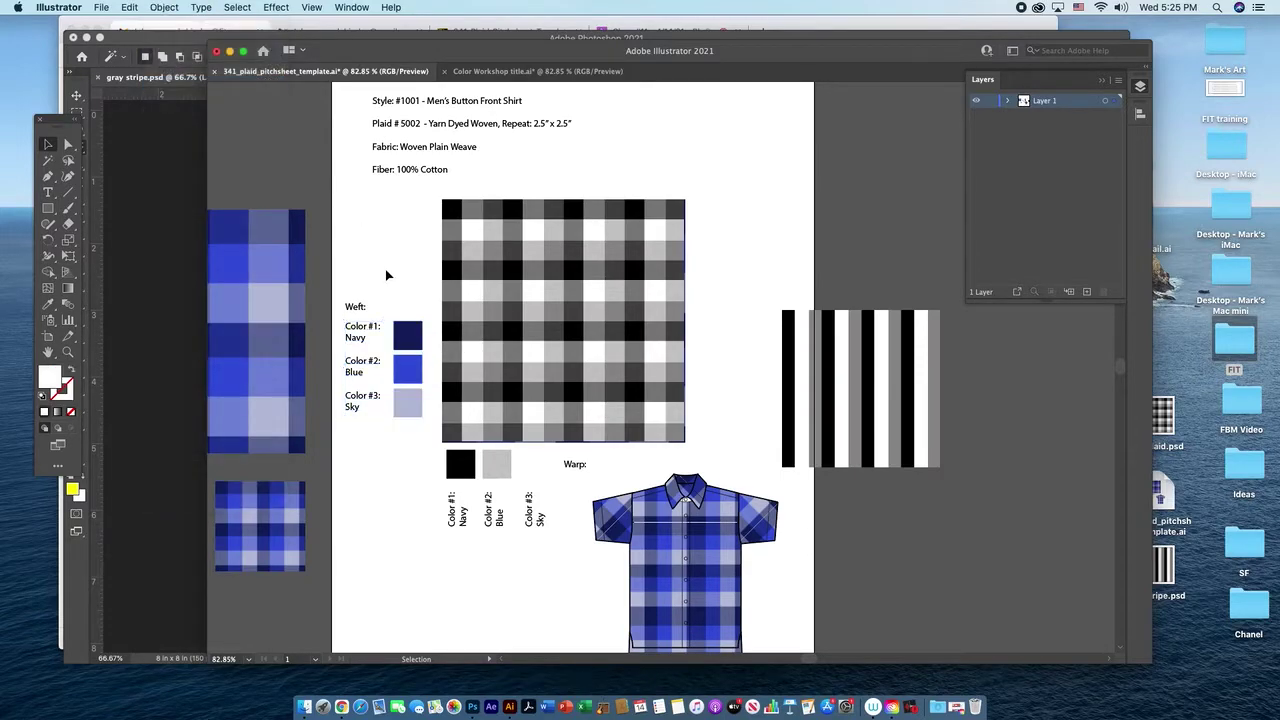
pyautogui.click(414, 348)
pyautogui.keyDown('shift'); pyautogui.click(485, 342); pyautogui.keyUp('shift')
pyautogui.press('i')
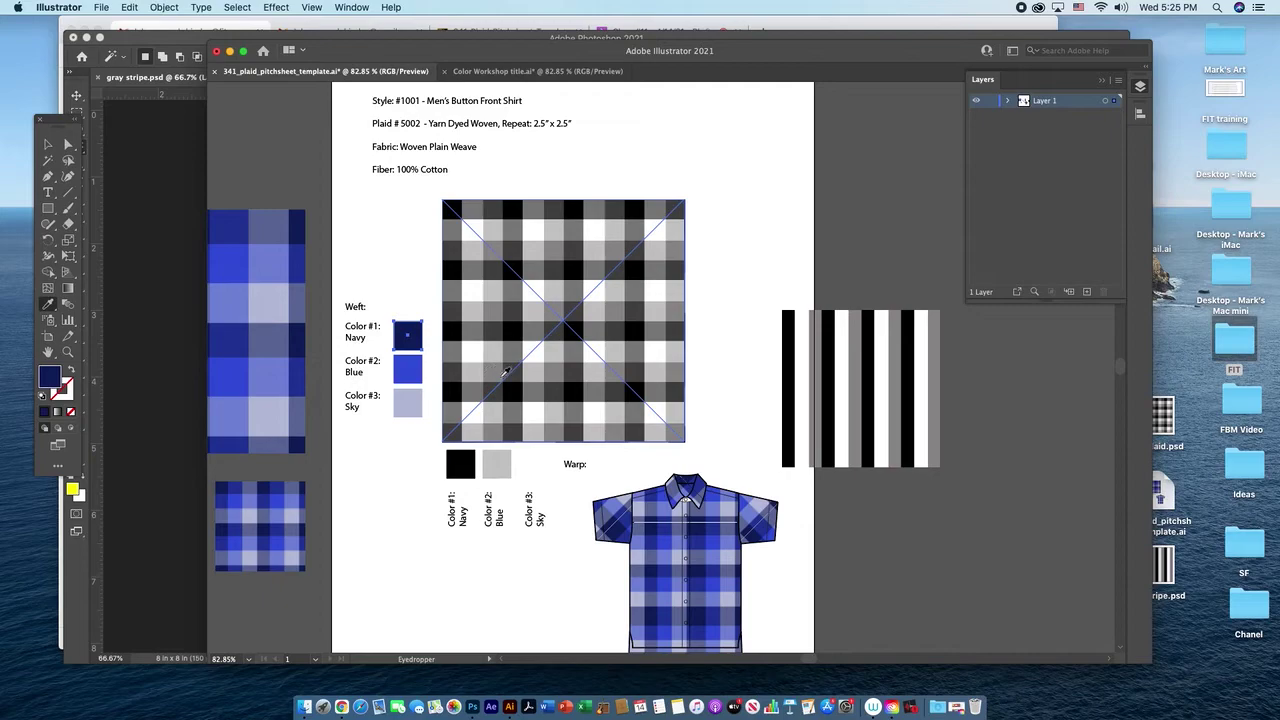
pyautogui.click(510, 385)
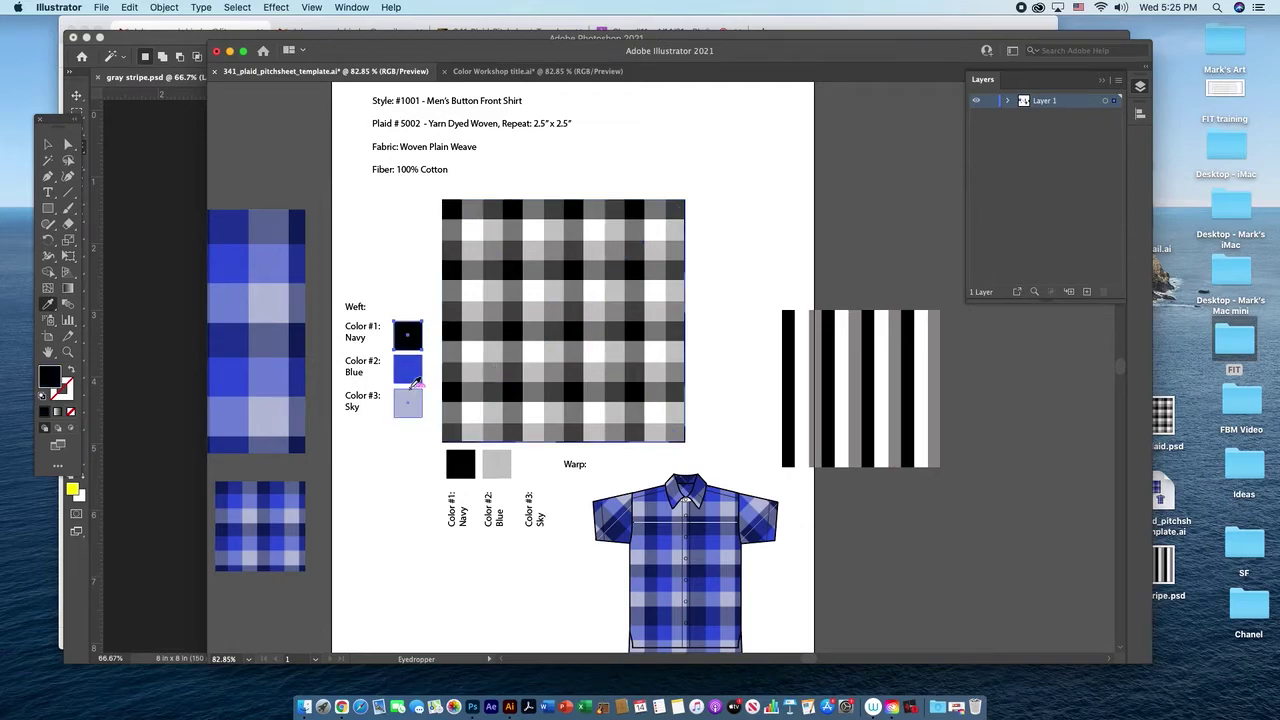
# - Eyedrop light grey into the weft Blue chip and white into the weft Sky chip
pyautogui.click(410, 372)
pyautogui.keyDown('shift'); pyautogui.click(507, 358); pyautogui.keyUp('shift')
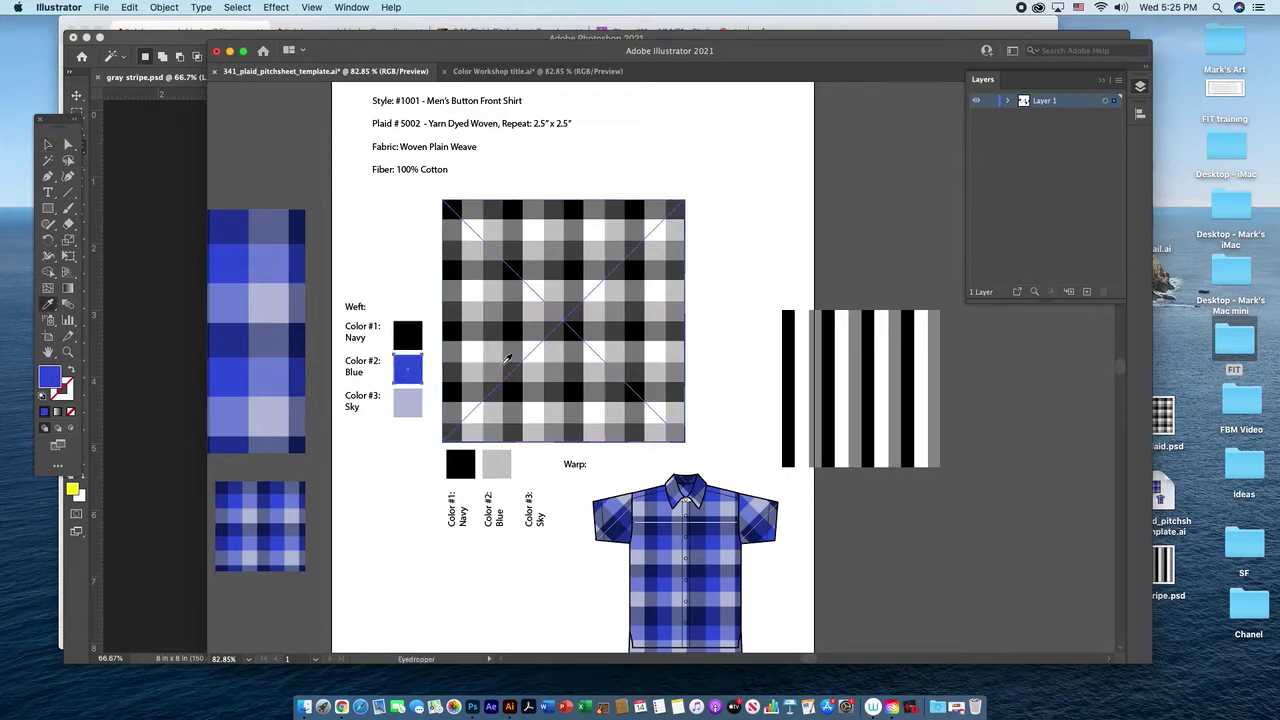
pyautogui.click(536, 364)
pyautogui.press('v')
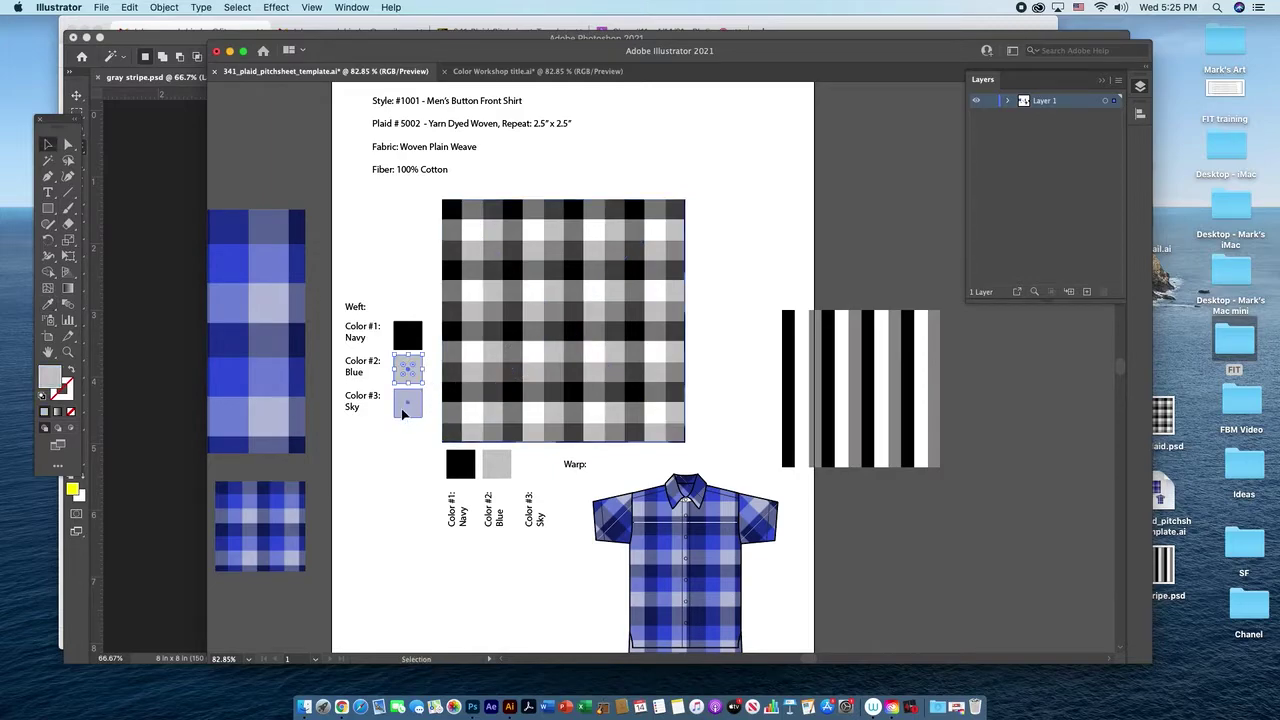
pyautogui.click(404, 413)
pyautogui.keyDown('shift'); pyautogui.click(543, 425); pyautogui.keyUp('shift')
pyautogui.press('i')
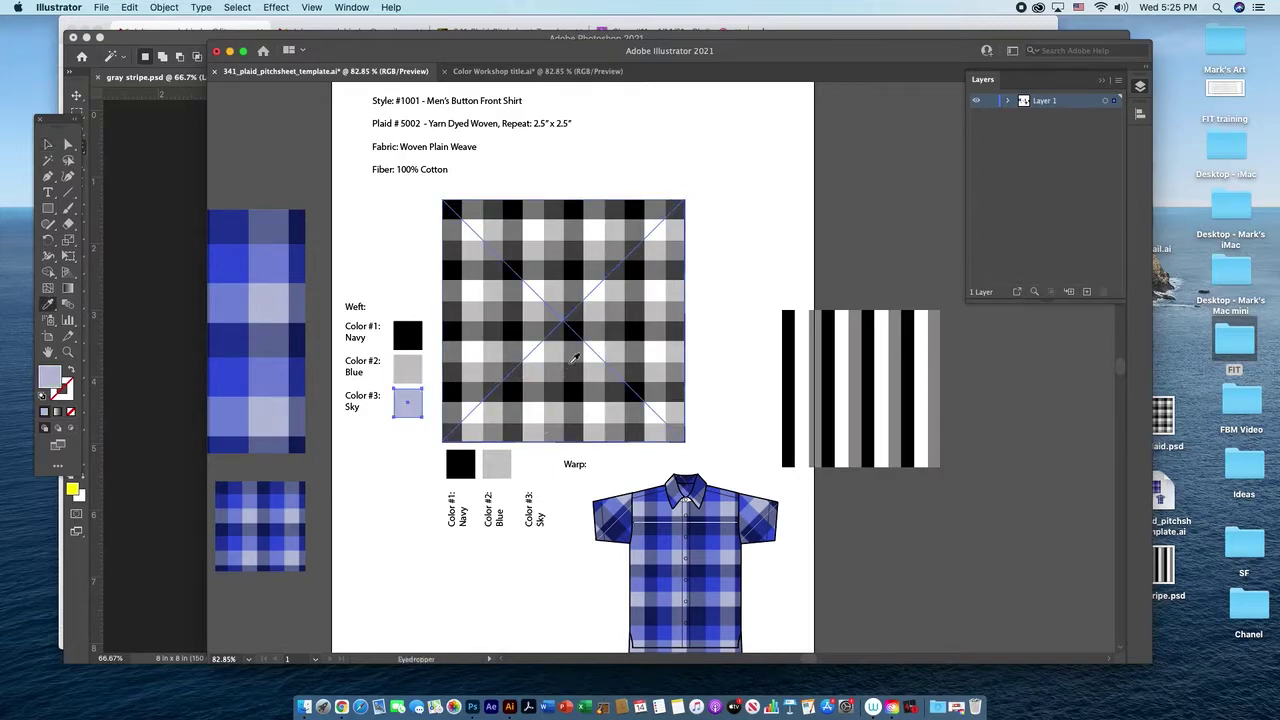
pyautogui.click(534, 291)
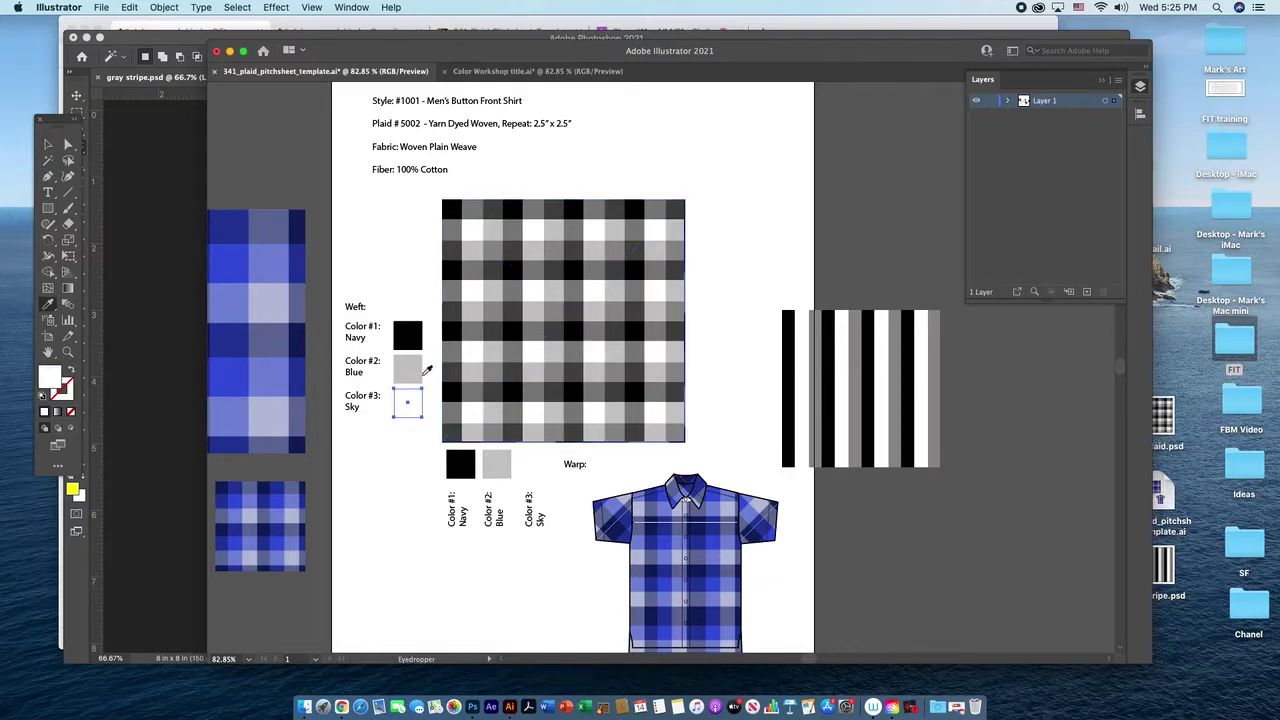
# - Apply Default Fill and Stroke to give both white Sky chips a black outline
pyautogui.click(62, 391)
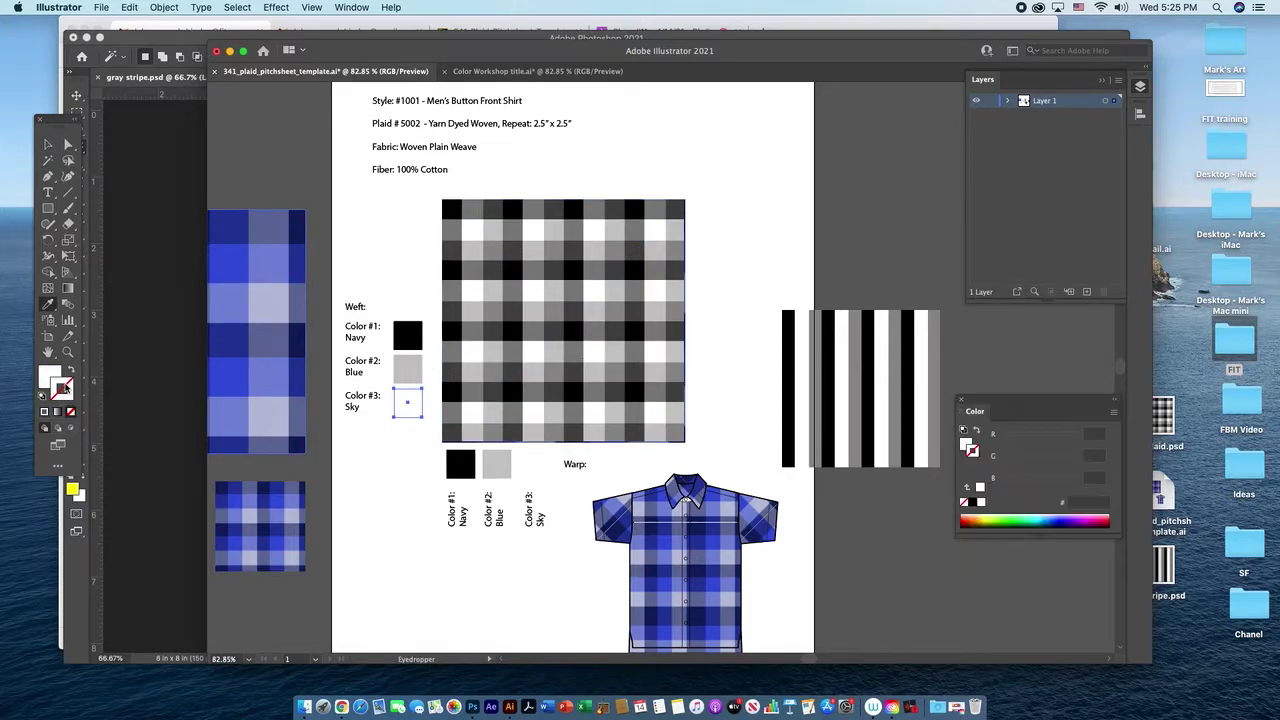
pyautogui.click(43, 396)
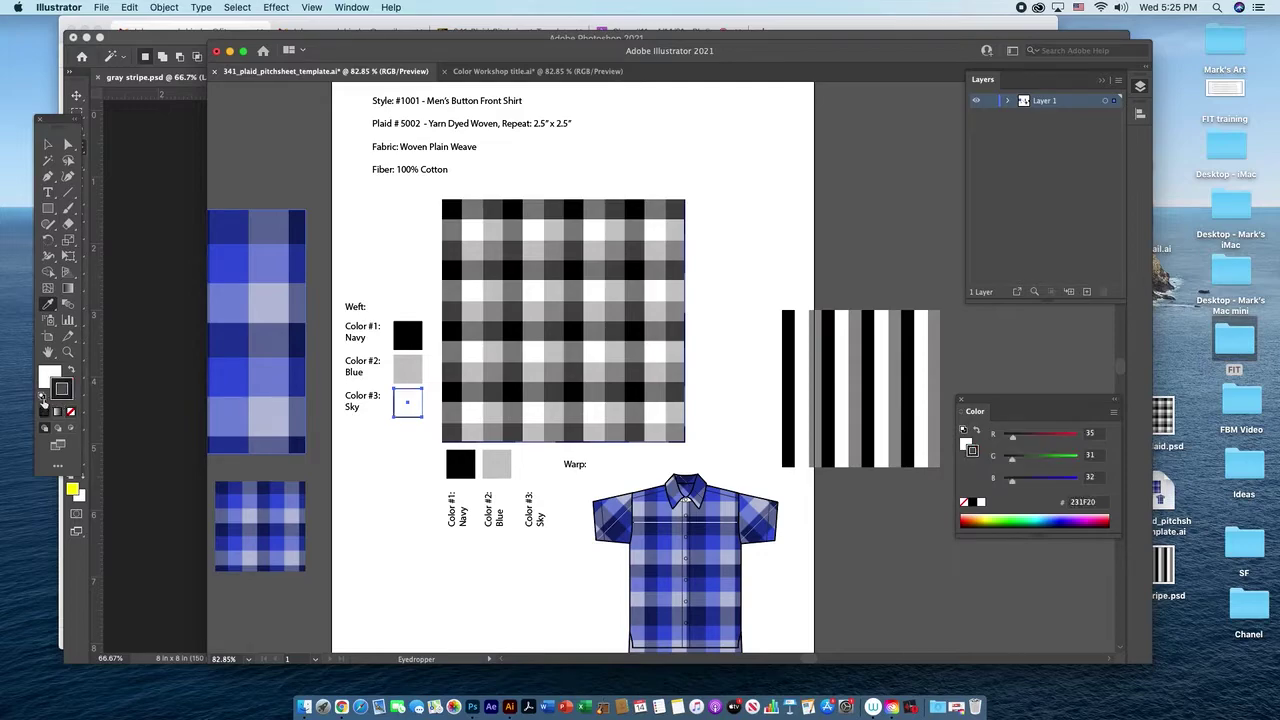
pyautogui.click(47, 144)
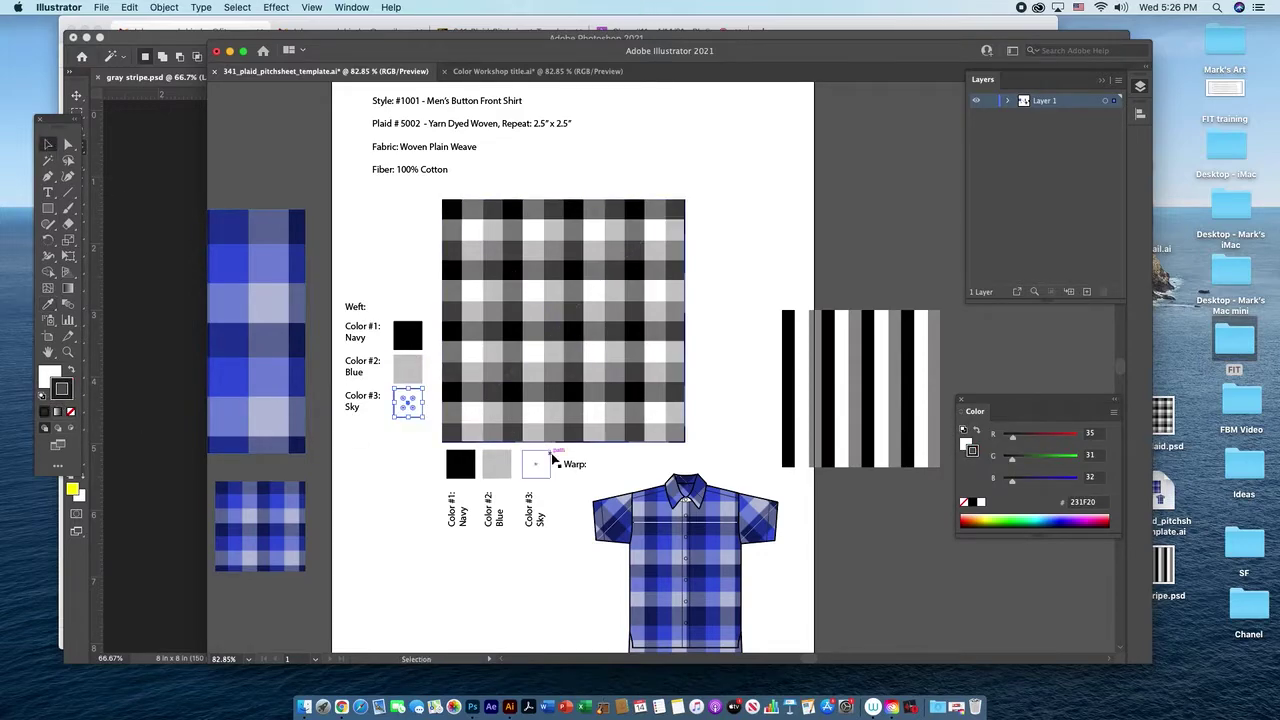
pyautogui.click(538, 474)
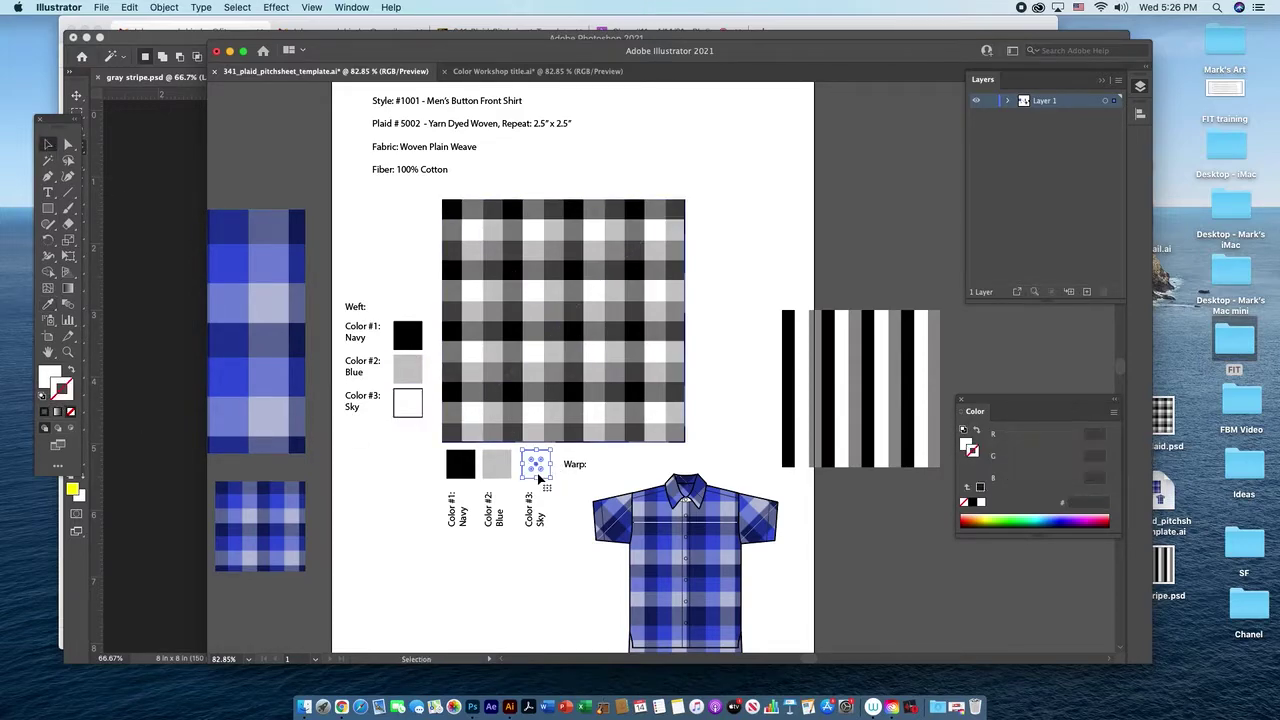
pyautogui.click(43, 396)
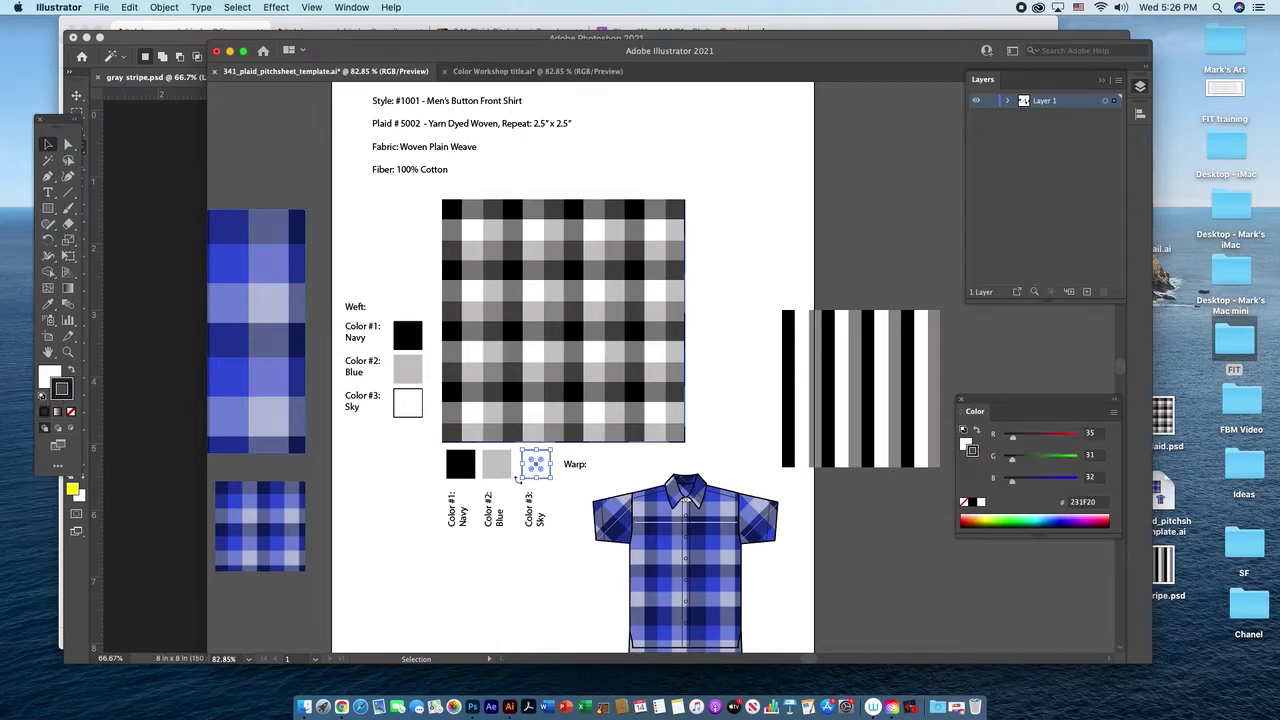
pyautogui.click(587, 343)
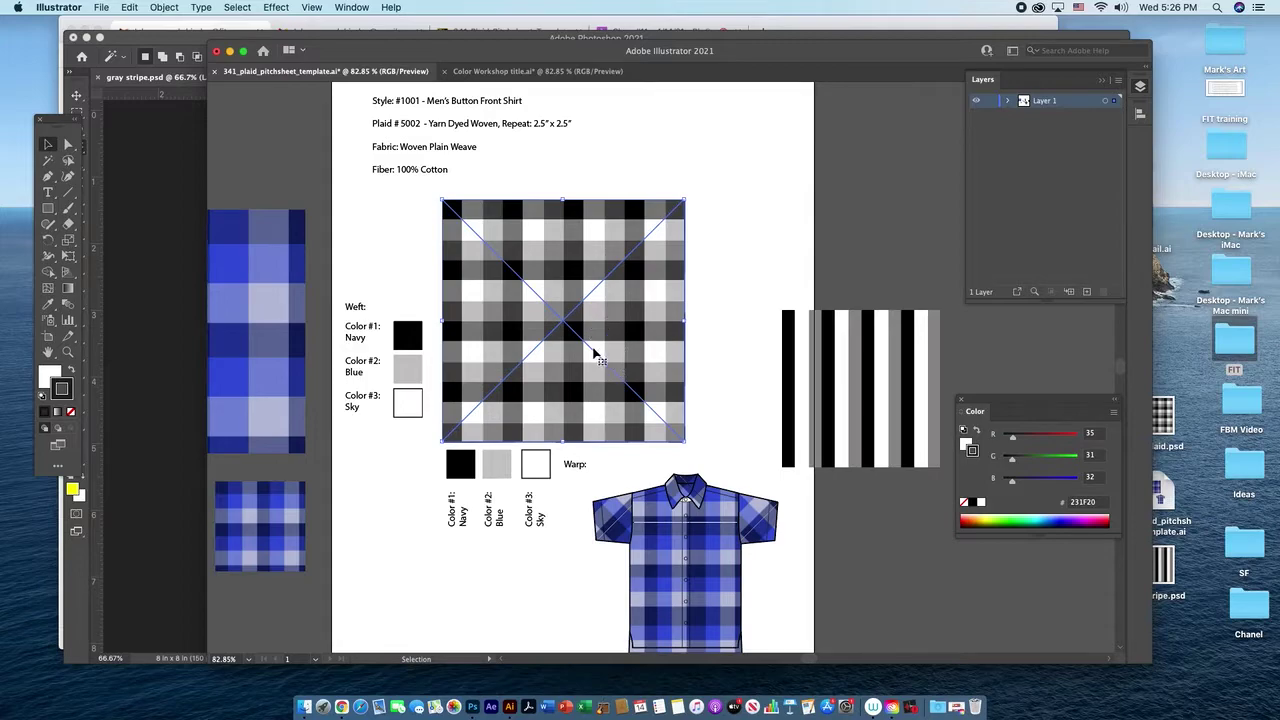
# - Float the Swatches panel from the Window menu and Option-drag a gray plaid copy to the lower left
pyautogui.scroll(-3, 754, 400)
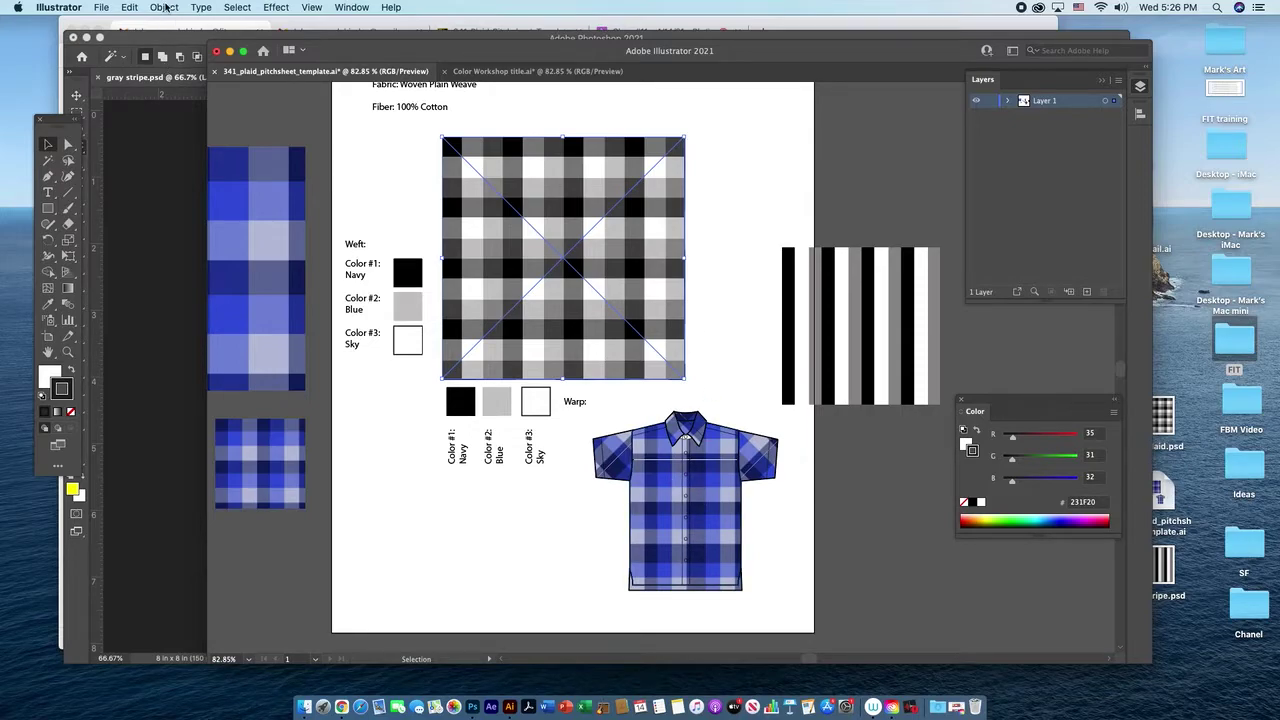
pyautogui.click(165, 7)
pyautogui.moveTo(352, 7)
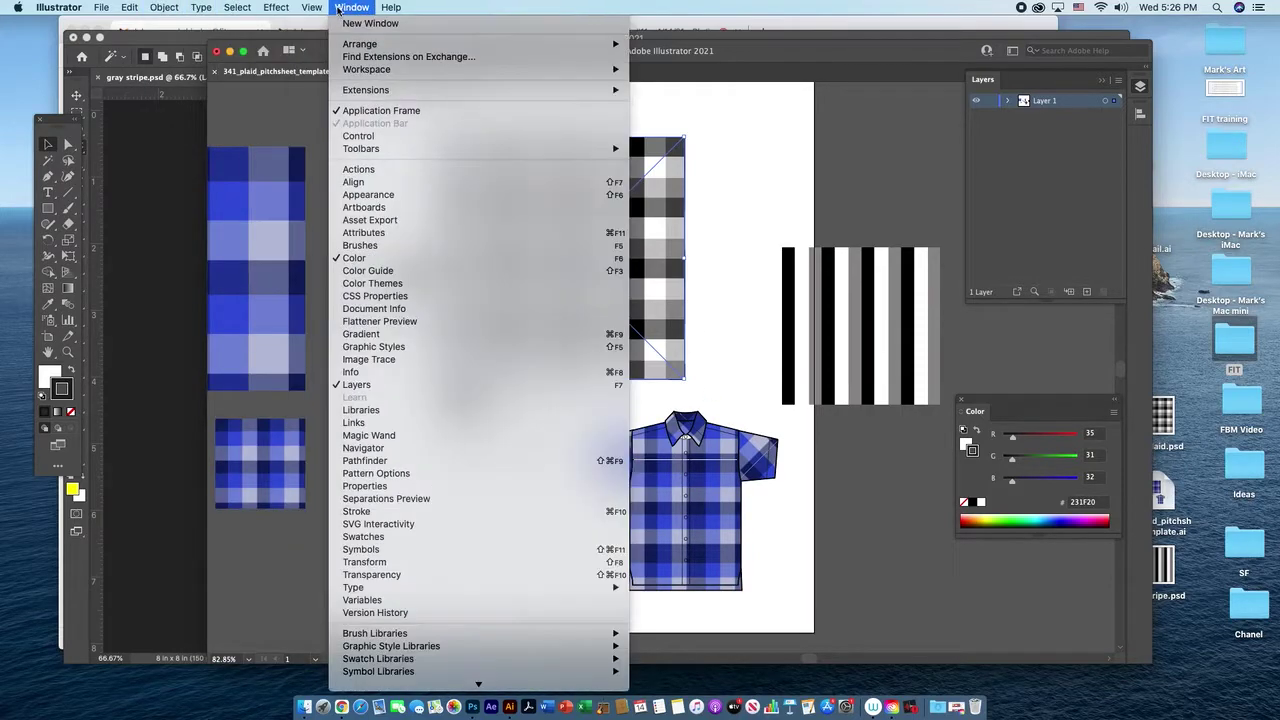
pyautogui.click(400, 536)
pyautogui.moveTo(994, 327); pyautogui.dragTo(781, 138)
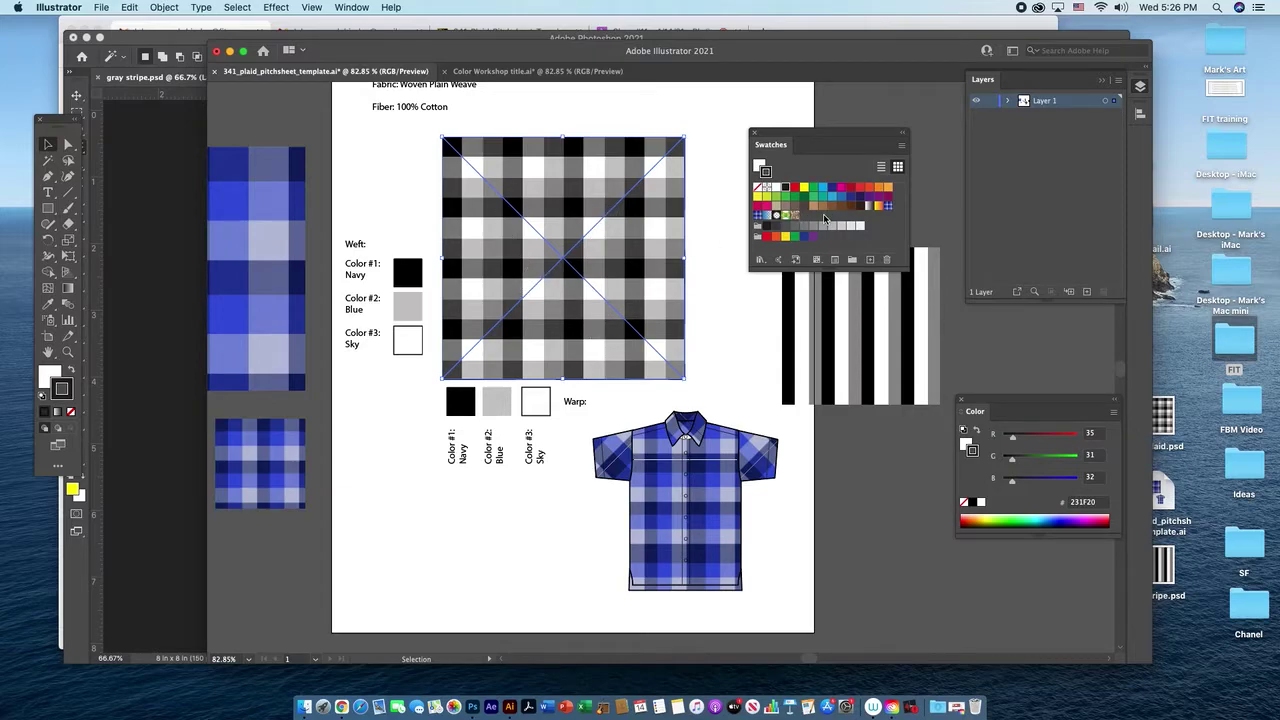
pyautogui.moveTo(823, 218); pyautogui.dragTo(640, 256)
pyautogui.moveTo(640, 257); pyautogui.dragTo(388, 478)
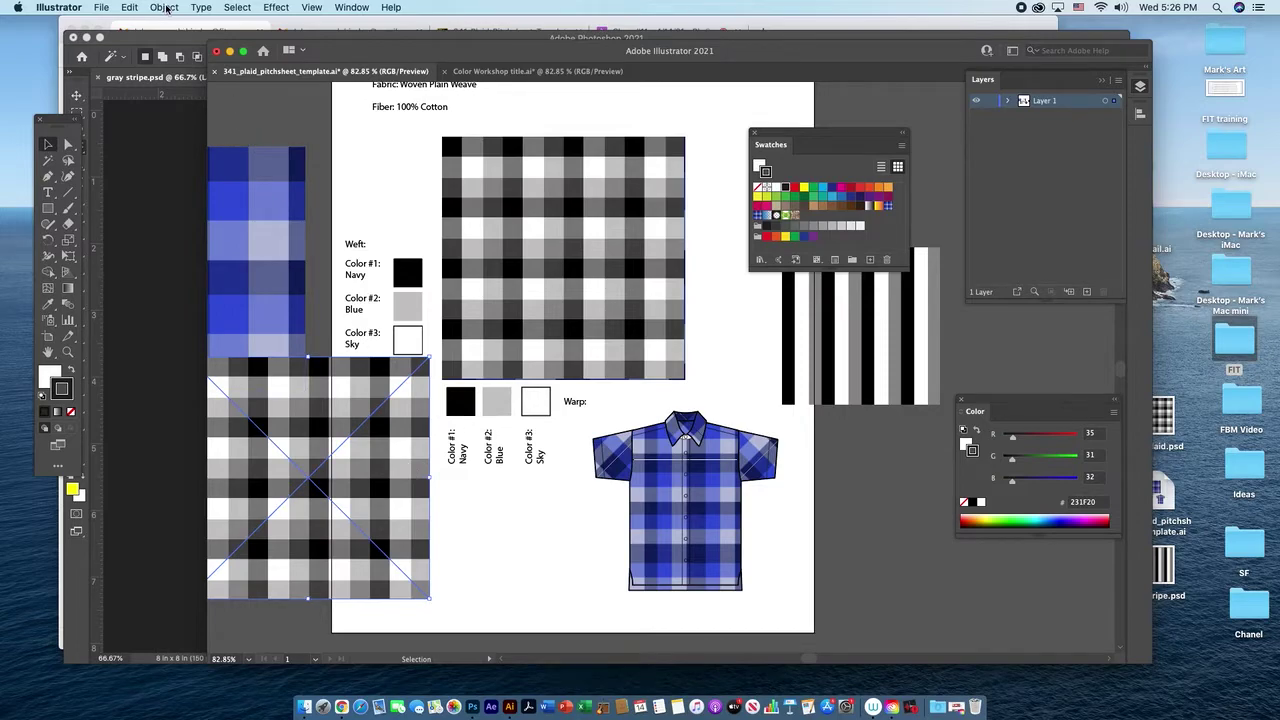
# - Rasterize the plaid copy, shrink it to a small tile, and add it as a pattern swatch
pyautogui.click(165, 8)
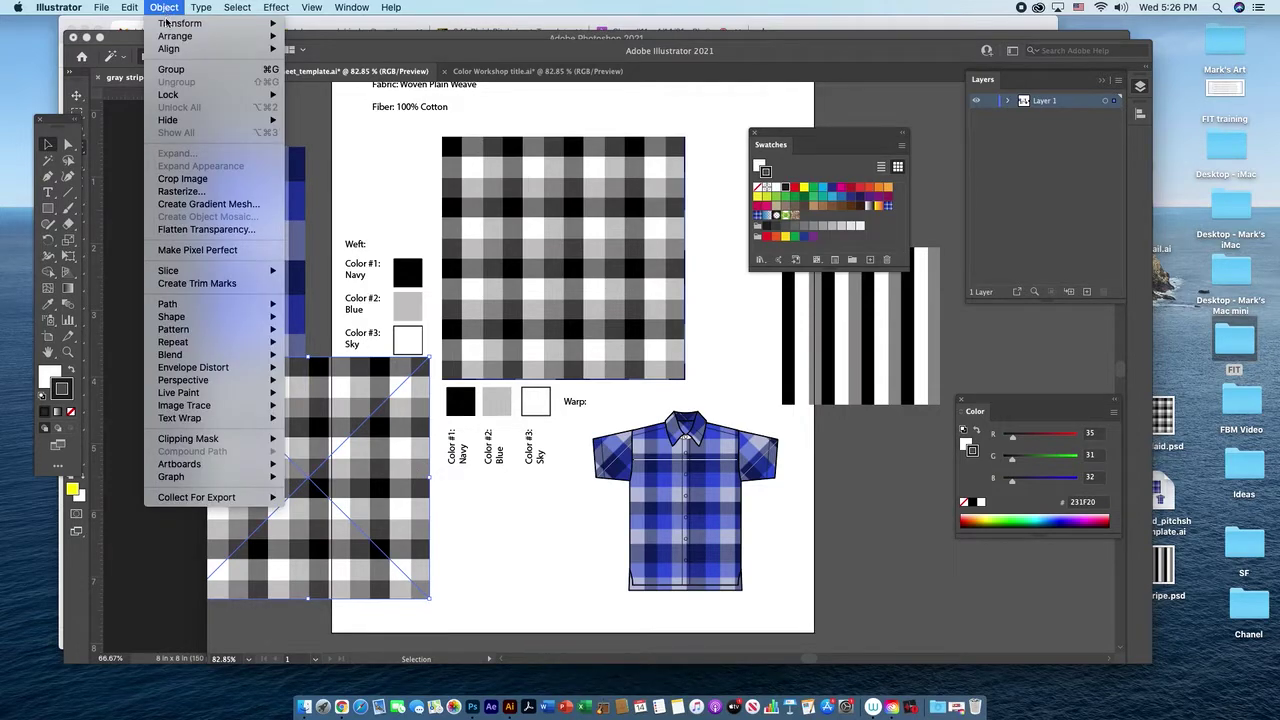
pyautogui.click(198, 195)
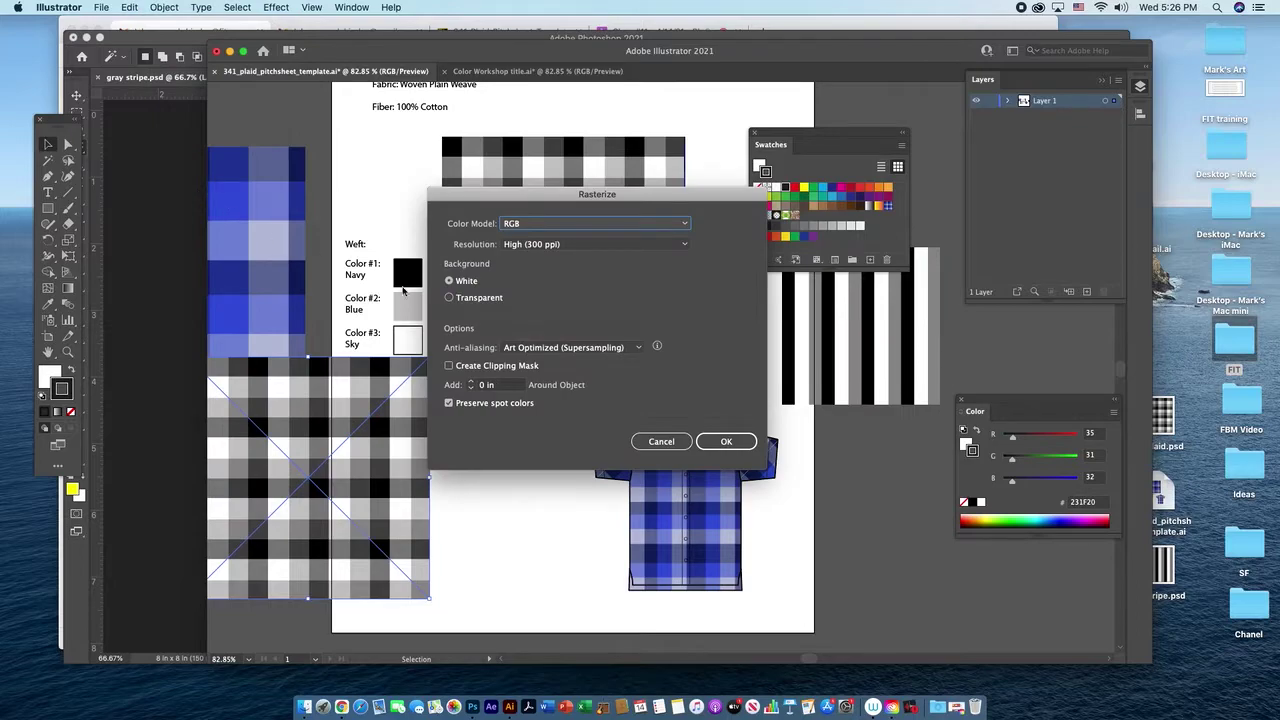
pyautogui.click(714, 447)
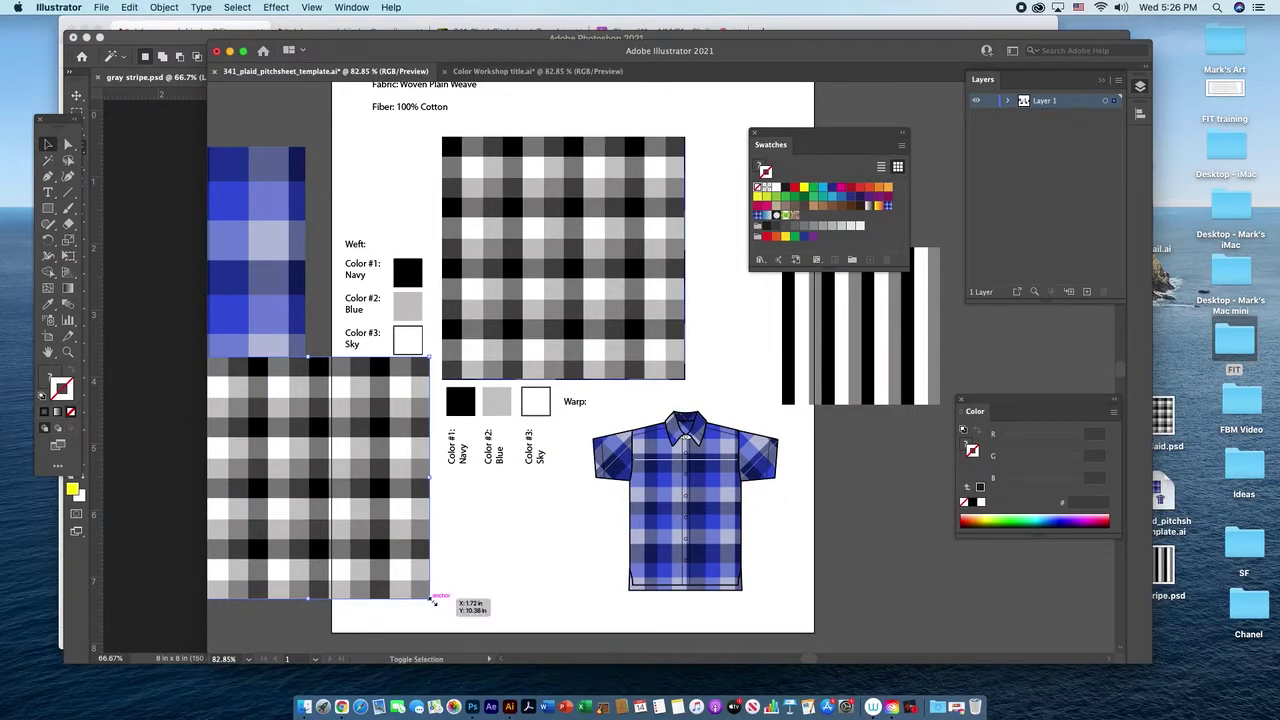
pyautogui.moveTo(433, 601); pyautogui.dragTo(338, 467)
pyautogui.moveTo(258, 428); pyautogui.dragTo(737, 280)
pyautogui.moveTo(790, 242); pyautogui.dragTo(806, 220)
# - Fill the shirt body with the gray plaid swatch, keeping a black outline
pyautogui.click(729, 529)
pyautogui.keyDown('shift'); pyautogui.click(875, 330); pyautogui.keyUp('shift')
pyautogui.click(805, 217)
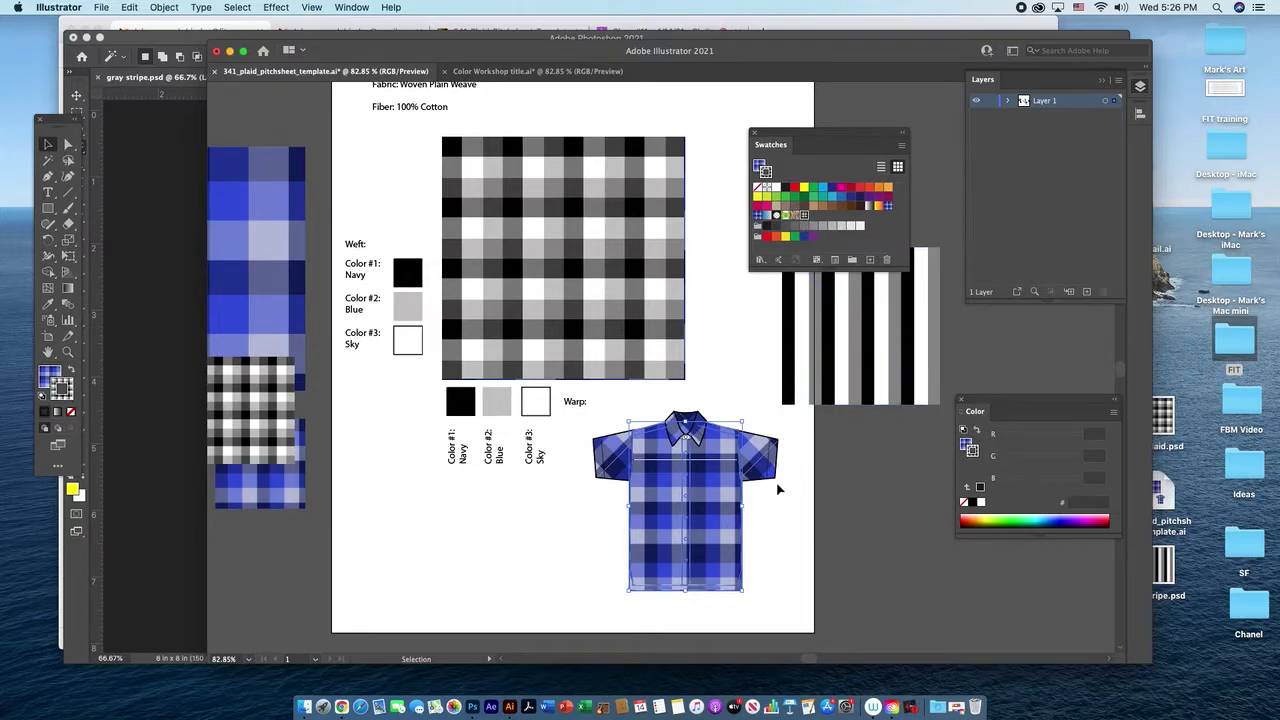
pyautogui.click(42, 398)
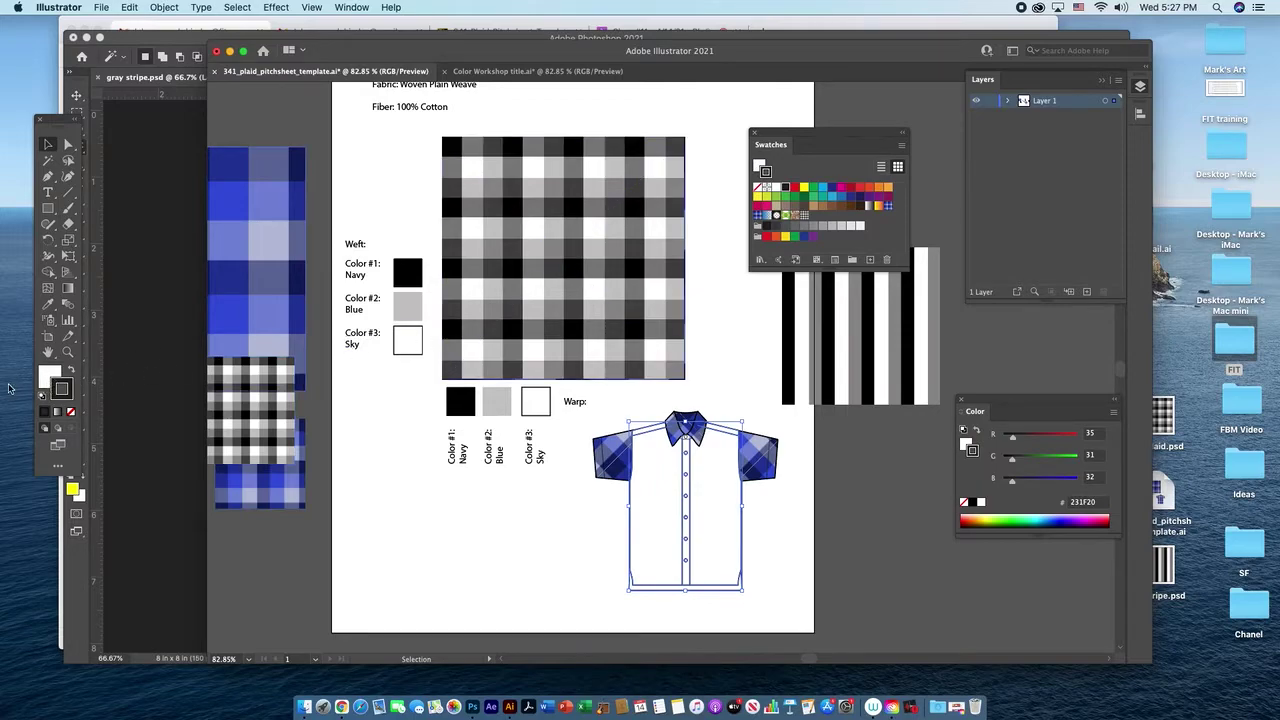
pyautogui.click(803, 215)
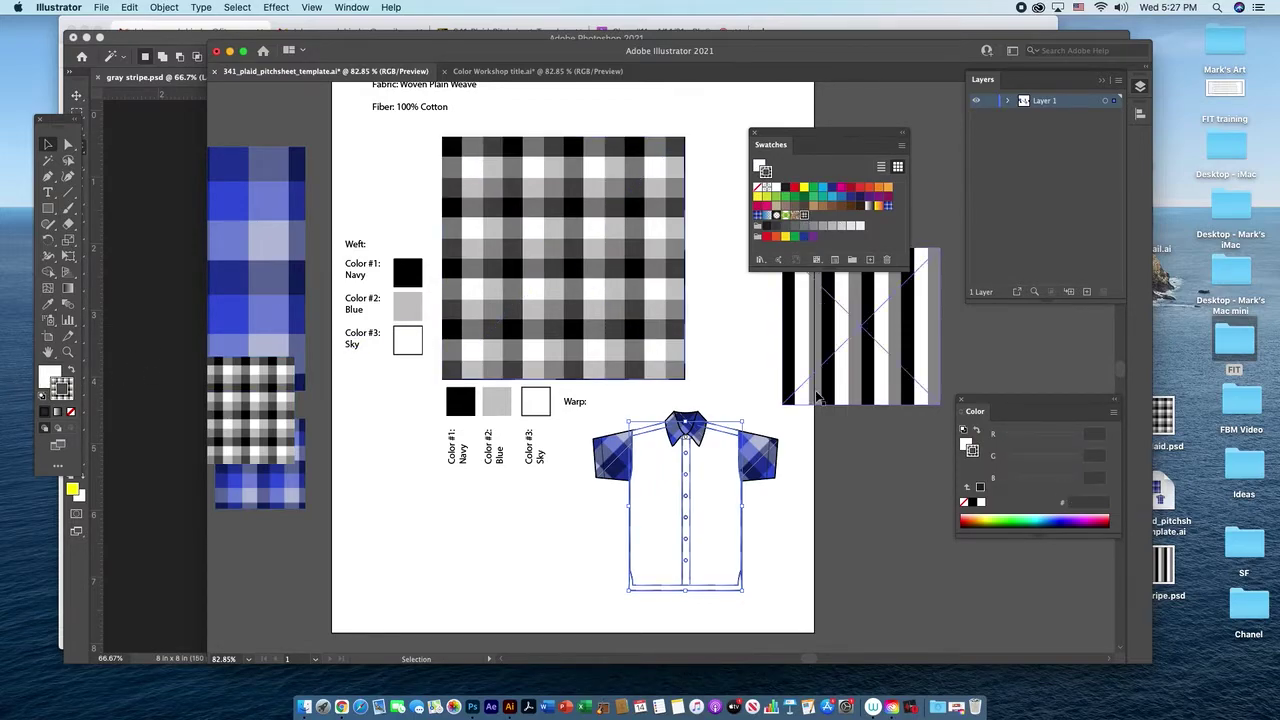
pyautogui.press('super+z')
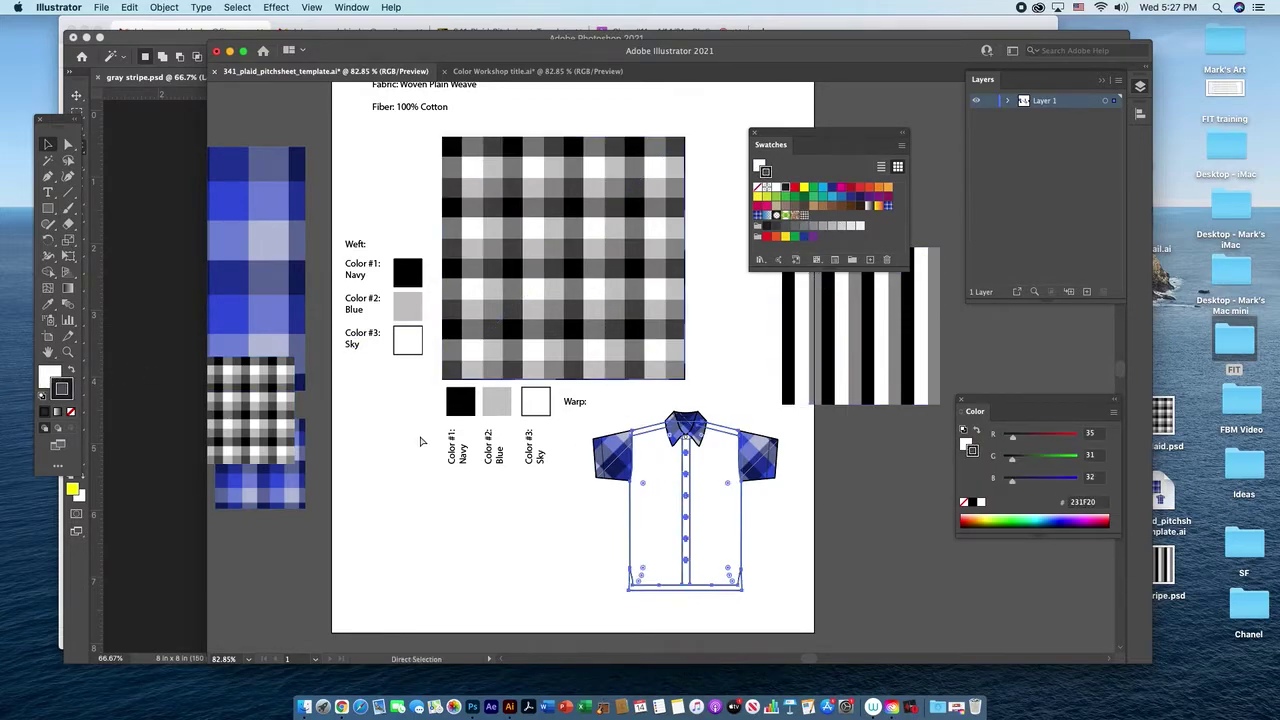
pyautogui.click(55, 372)
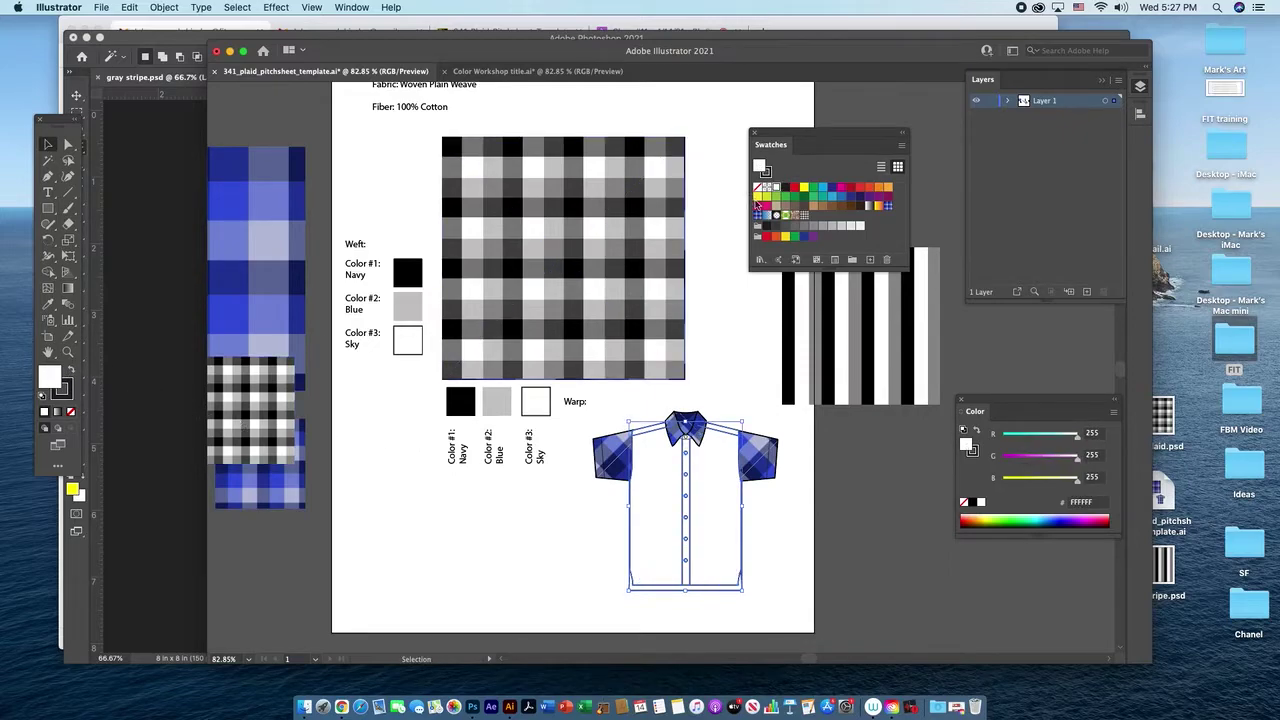
pyautogui.click(804, 216)
# - Fill both sleeves and the collar with the gray plaid swatch
pyautogui.click(758, 458)
pyautogui.keyDown('shift'); pyautogui.click(797, 343); pyautogui.keyUp('shift')
pyautogui.click(804, 216)
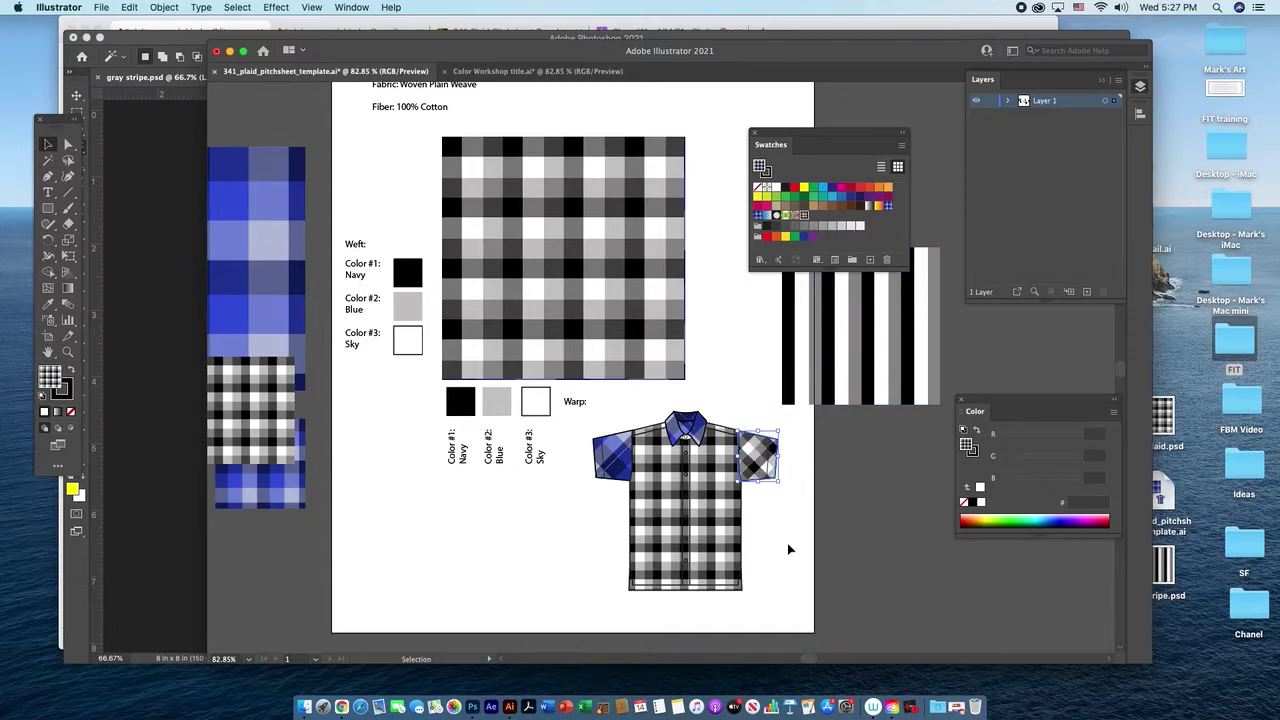
pyautogui.click(612, 455)
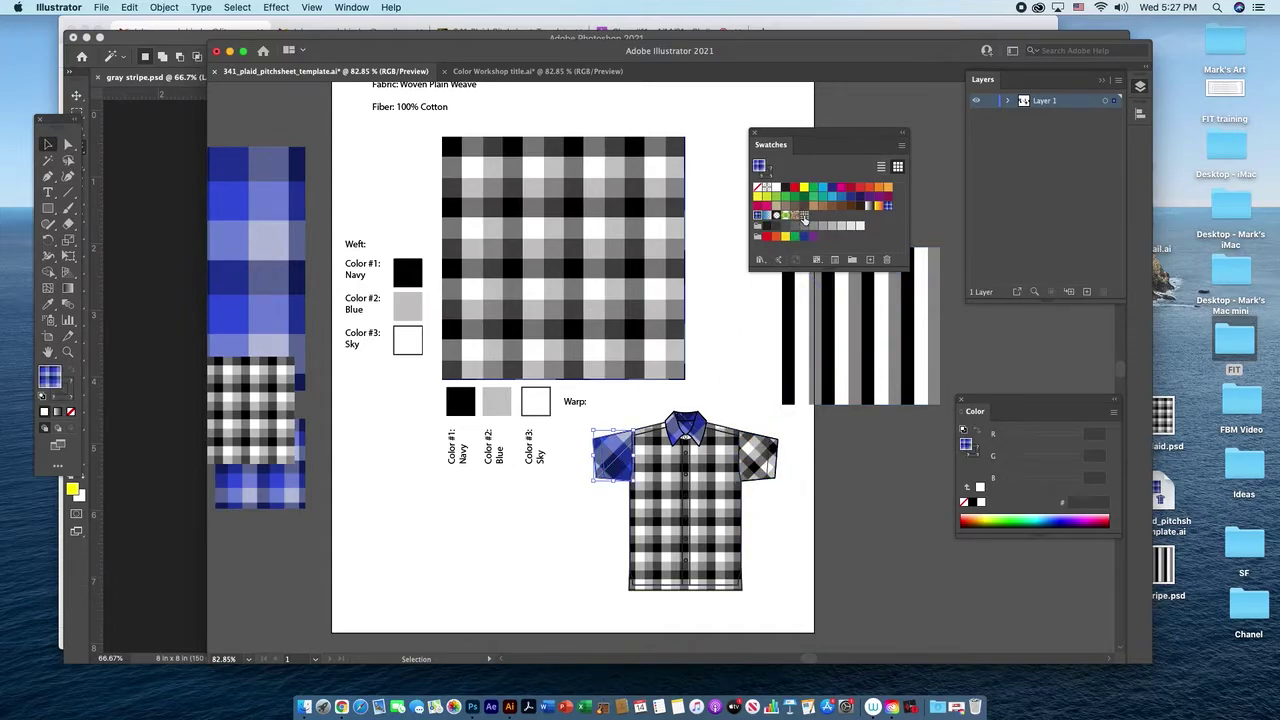
pyautogui.click(804, 216)
pyautogui.click(775, 519)
pyautogui.click(706, 437)
pyautogui.keyDown('shift'); pyautogui.click(815, 330); pyautogui.keyUp('shift')
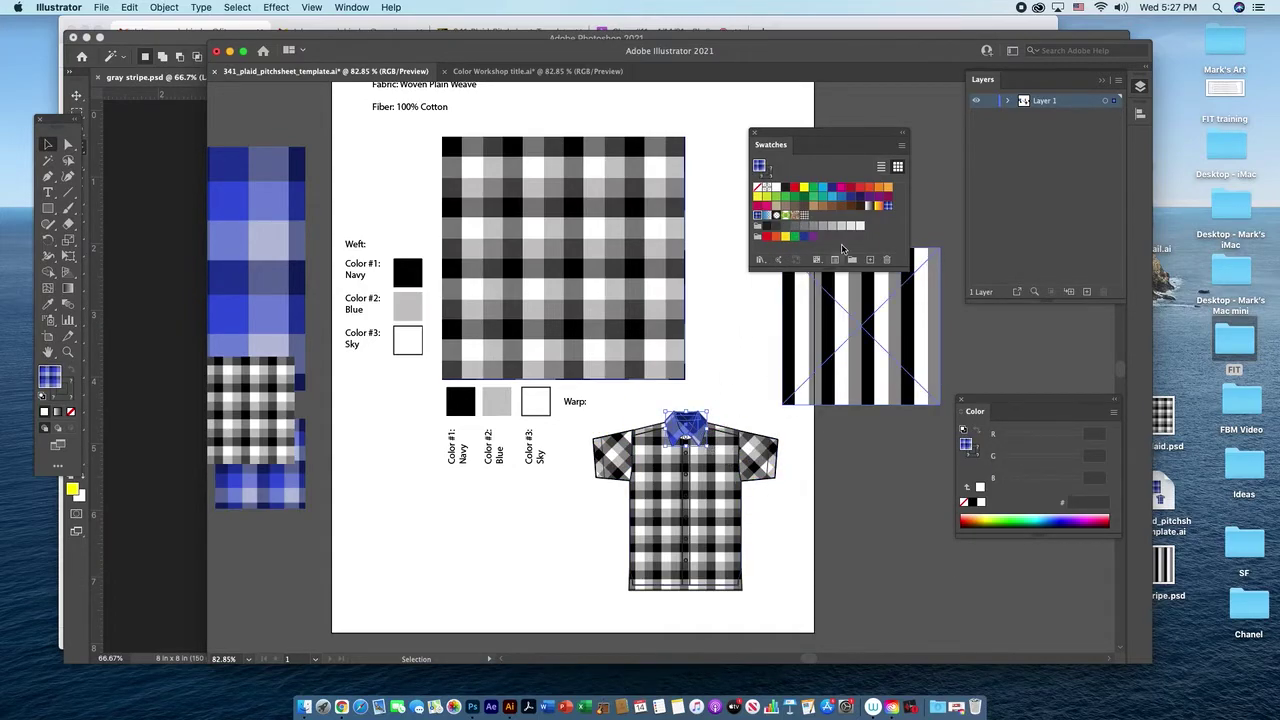
pyautogui.click(804, 216)
pyautogui.click(800, 530)
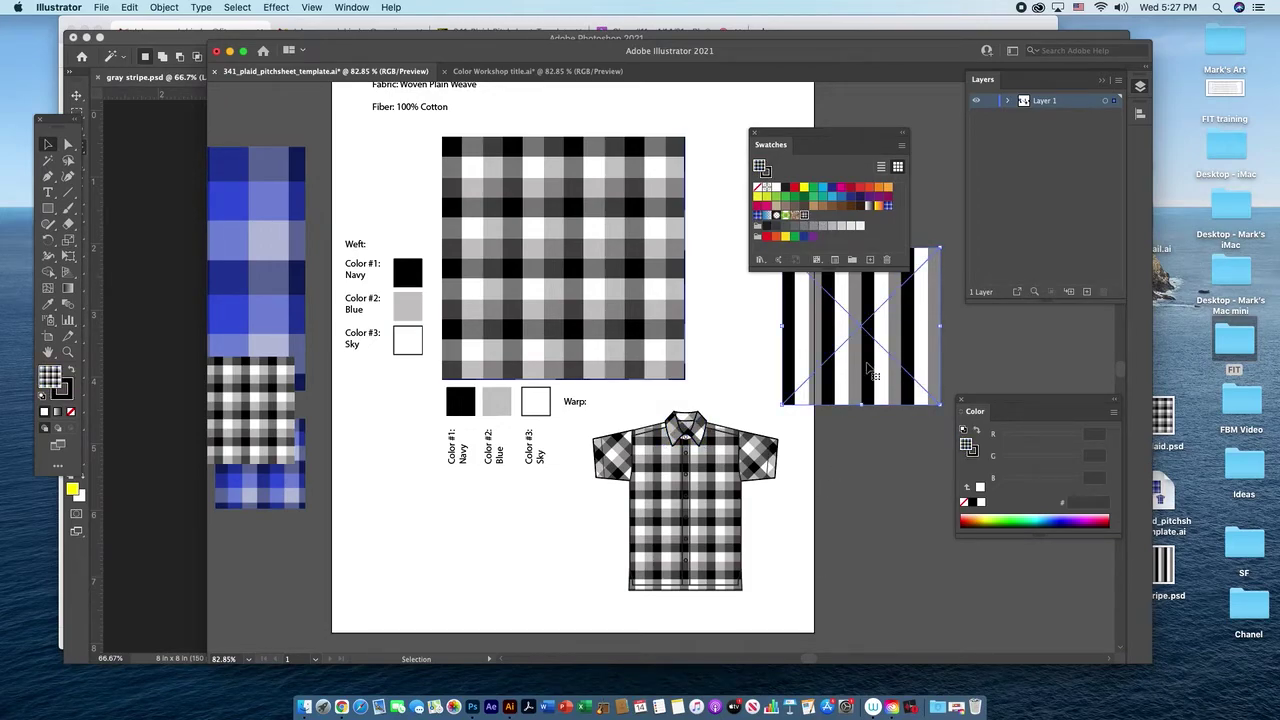
# - Move the stripe onto the plaid square and scale it to cover the full 4.25 in
pyautogui.moveTo(868, 368); pyautogui.dragTo(528, 257)
pyautogui.moveTo(601, 296); pyautogui.dragTo(684, 386)
pyautogui.click(740, 387)
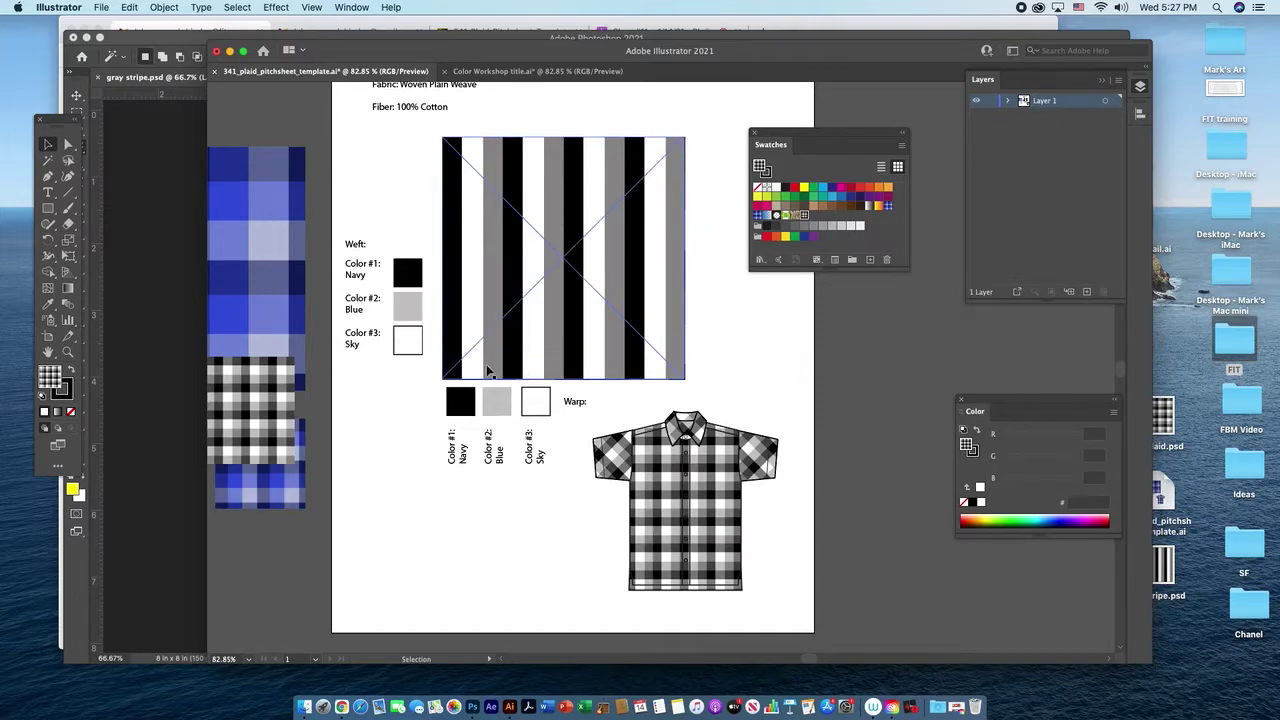
# - Delete the Weft labels and color chips
pyautogui.moveTo(340, 230); pyautogui.dragTo(430, 380)
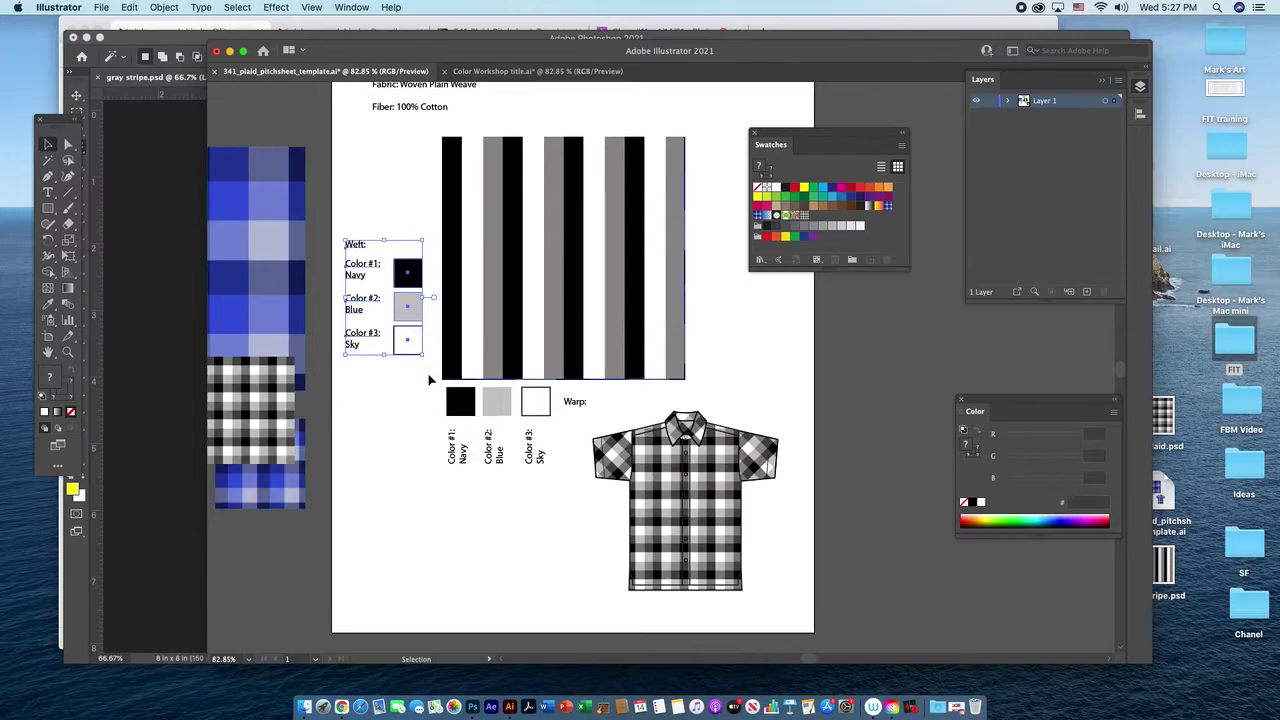
pyautogui.press('Delete')
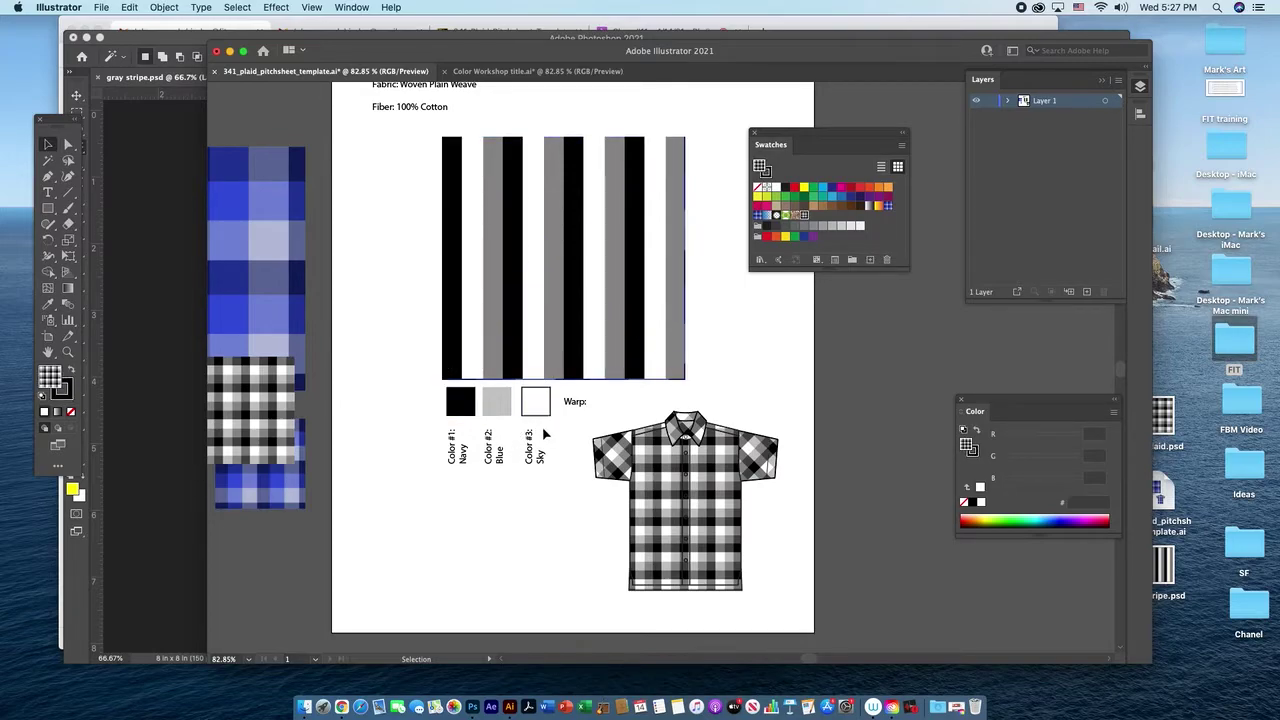
pyautogui.click(624, 310)
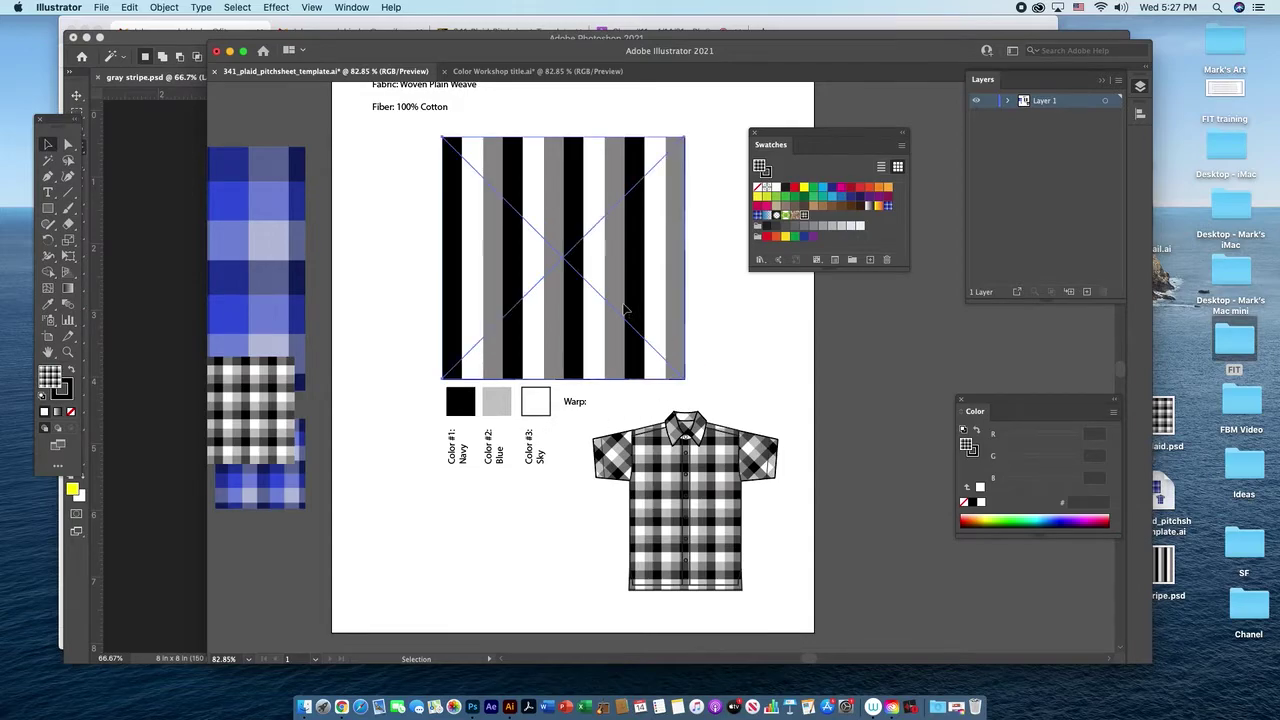
# - Duplicate the stripe, rasterize it, shrink it to a tile, and add it as a pattern swatch
pyautogui.moveTo(624, 310); pyautogui.dragTo(392, 316)
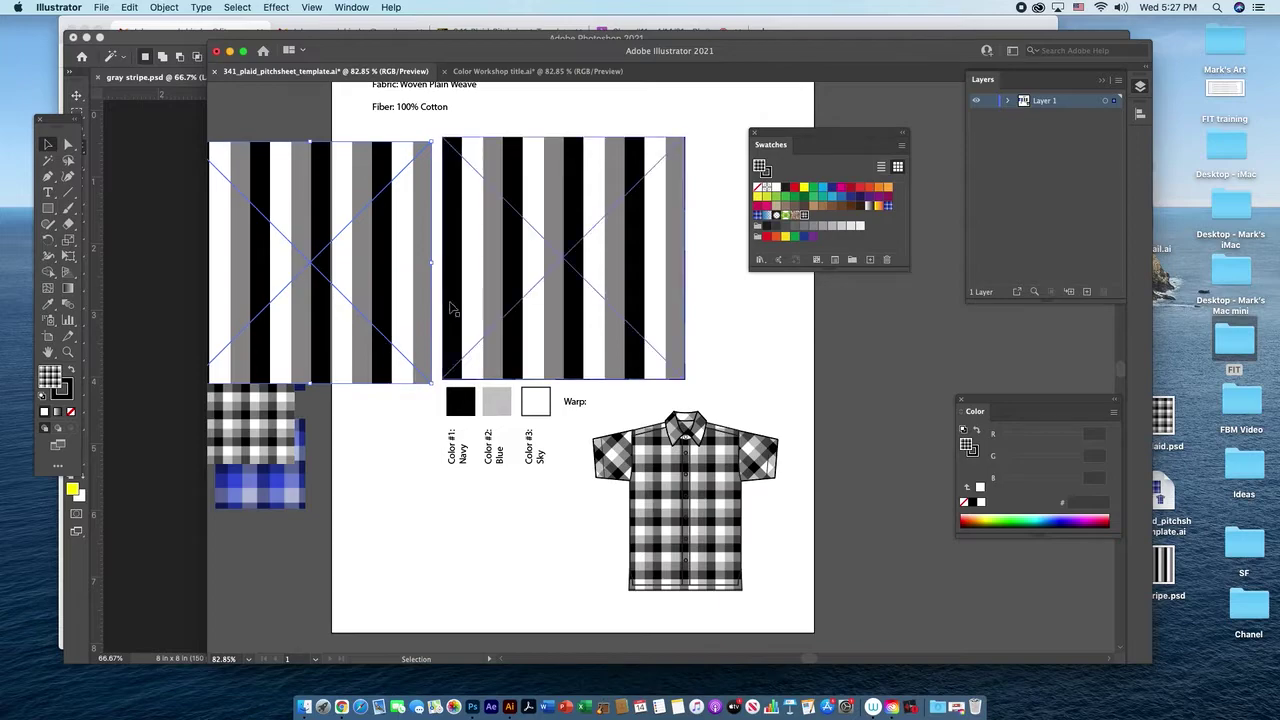
pyautogui.click(164, 8)
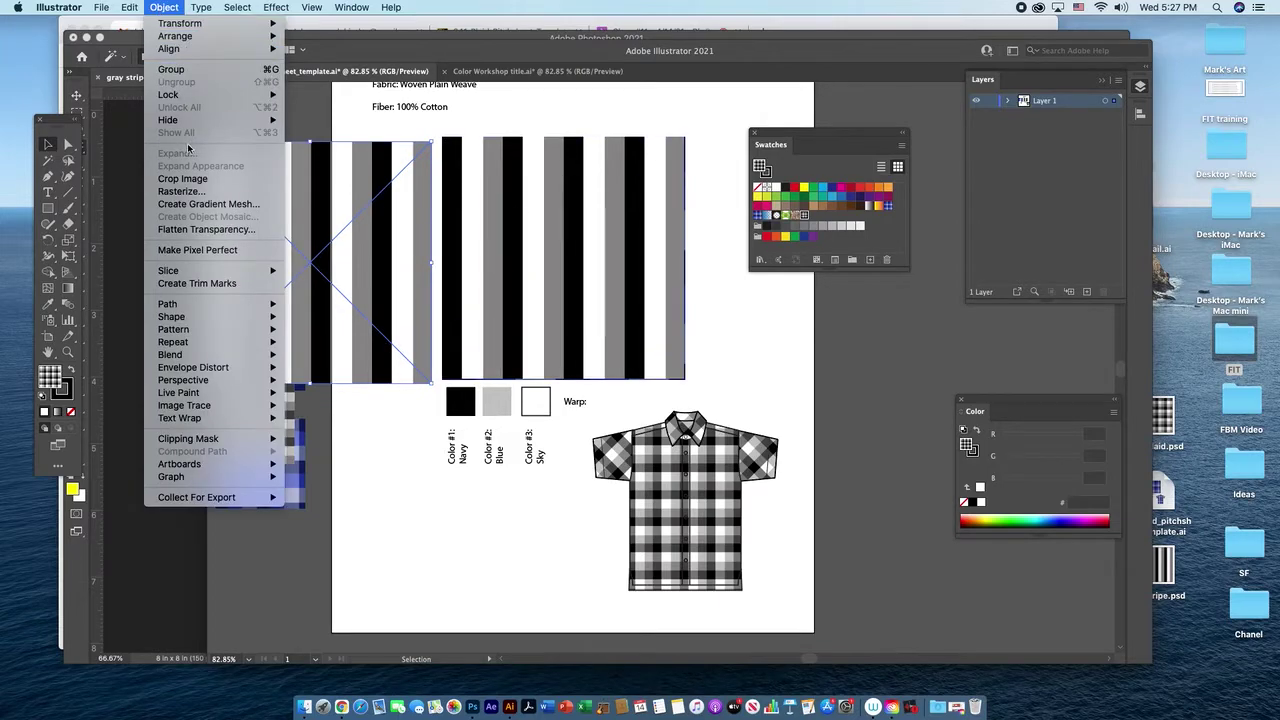
pyautogui.click(180, 191)
pyautogui.click(714, 443)
pyautogui.moveTo(337, 163); pyautogui.dragTo(294, 243)
pyautogui.moveTo(248, 325); pyautogui.dragTo(806, 220)
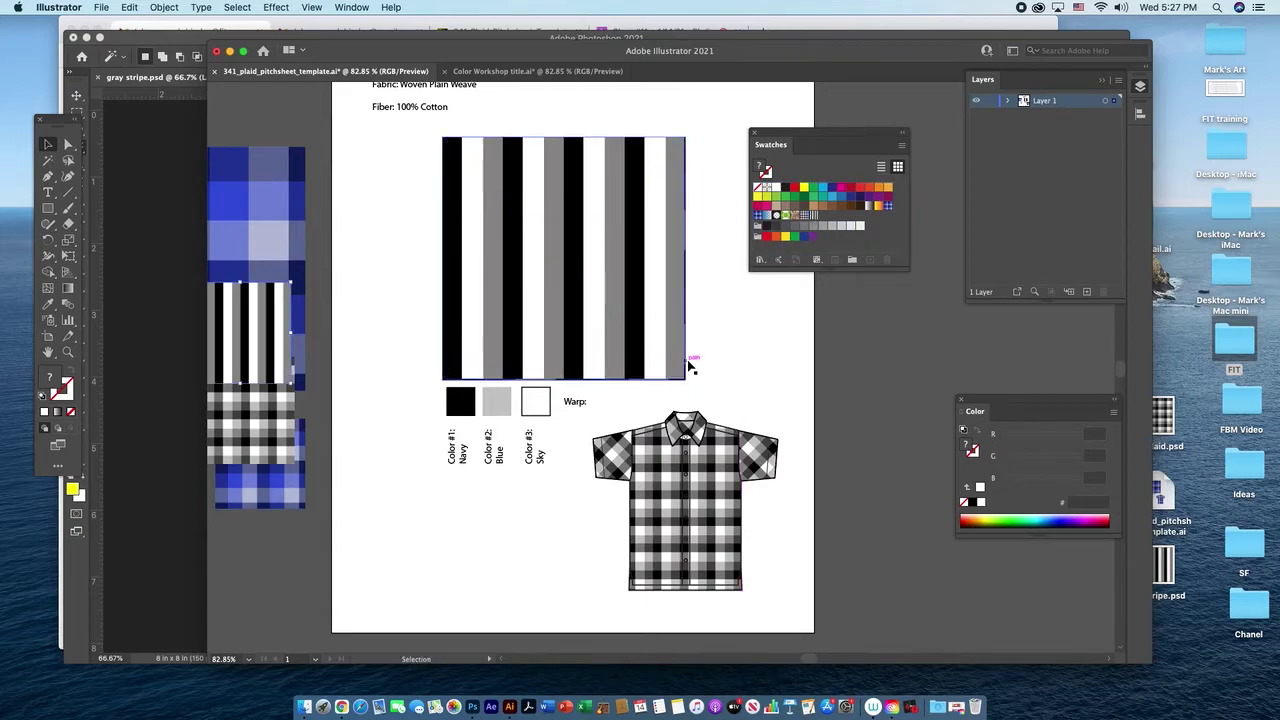
# - Fill the shirt body, right sleeve, collar and left sleeve with the stripe swatch
pyautogui.click(738, 482)
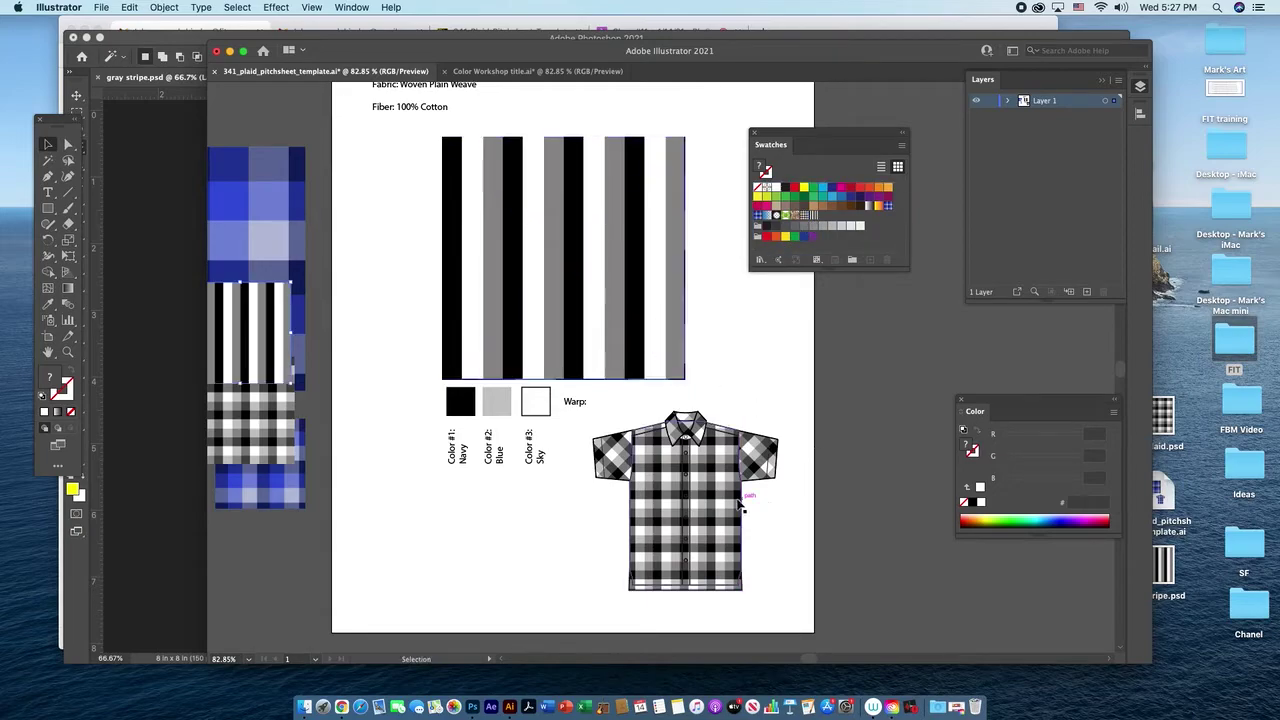
pyautogui.click(812, 218)
pyautogui.click(765, 462)
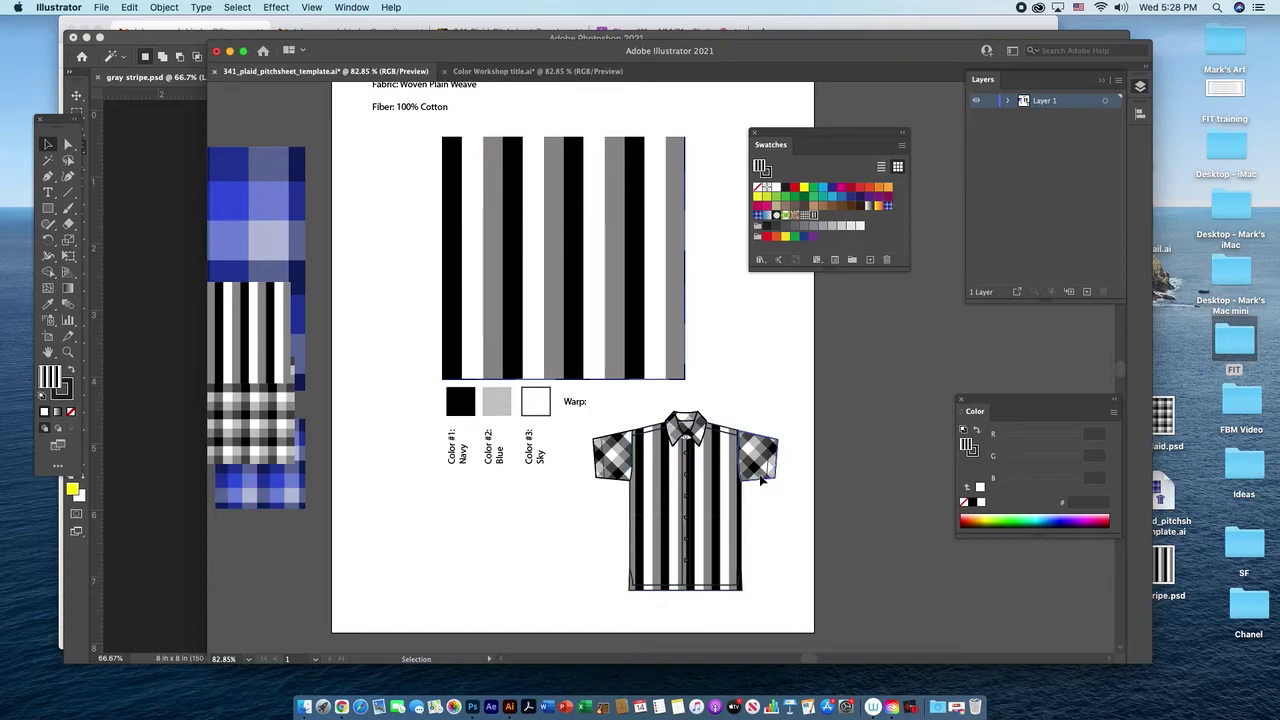
pyautogui.click(813, 216)
pyautogui.click(695, 425)
pyautogui.click(813, 216)
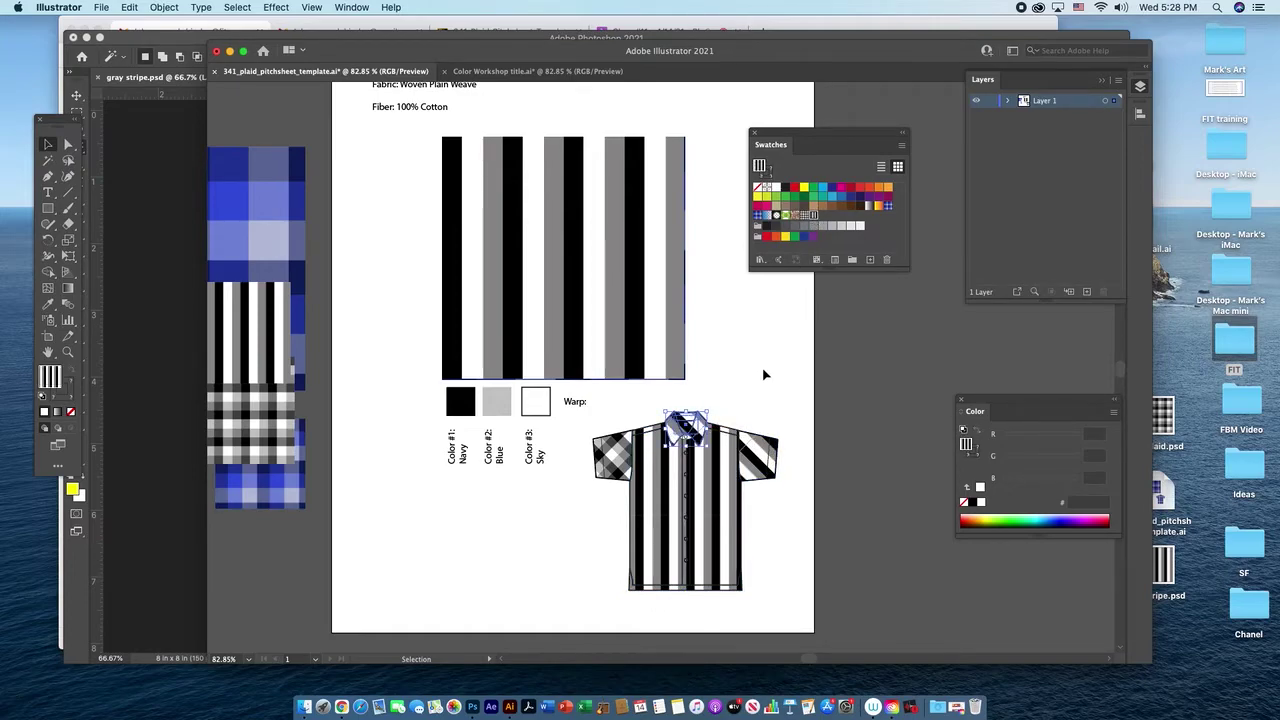
pyautogui.click(612, 456)
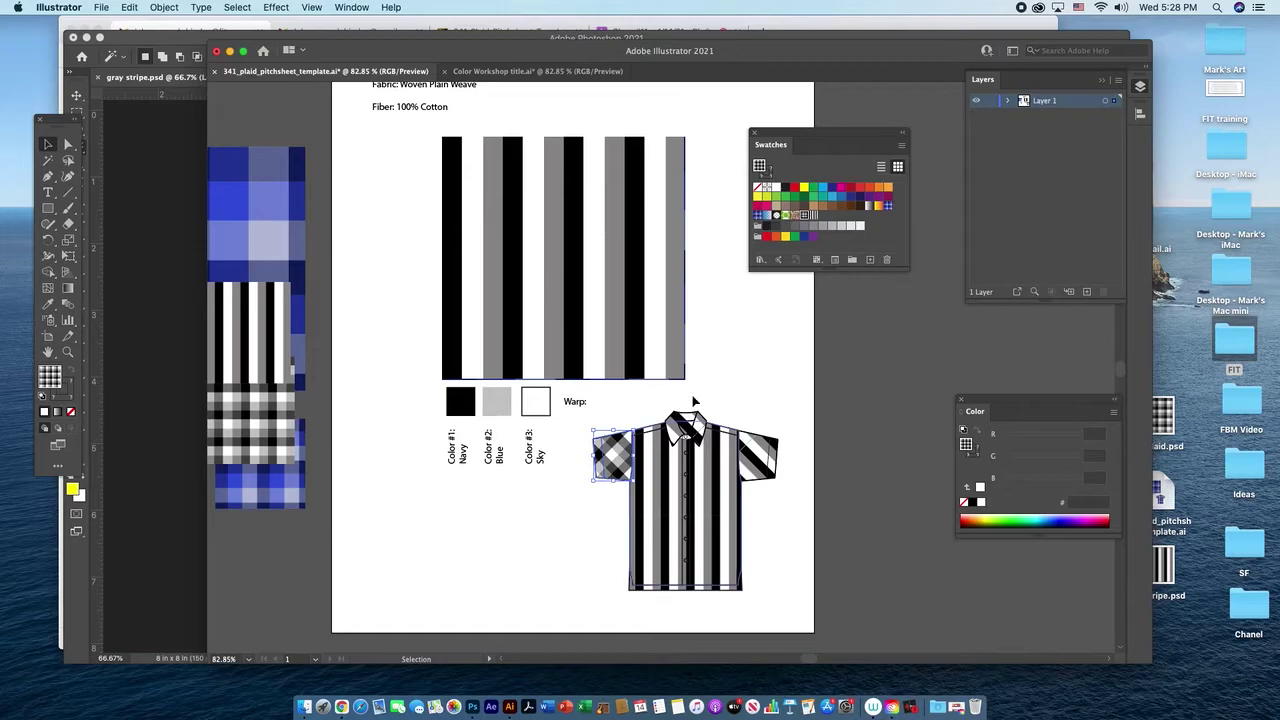
pyautogui.click(813, 216)
pyautogui.click(769, 347)
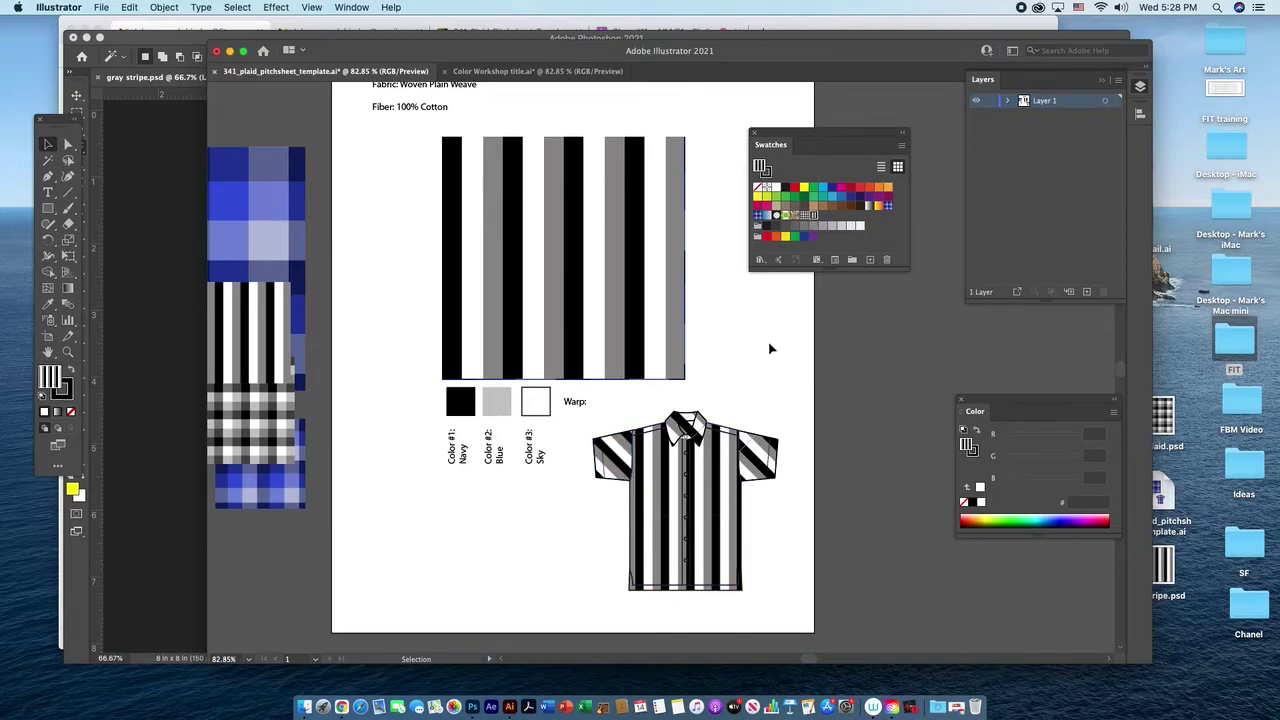